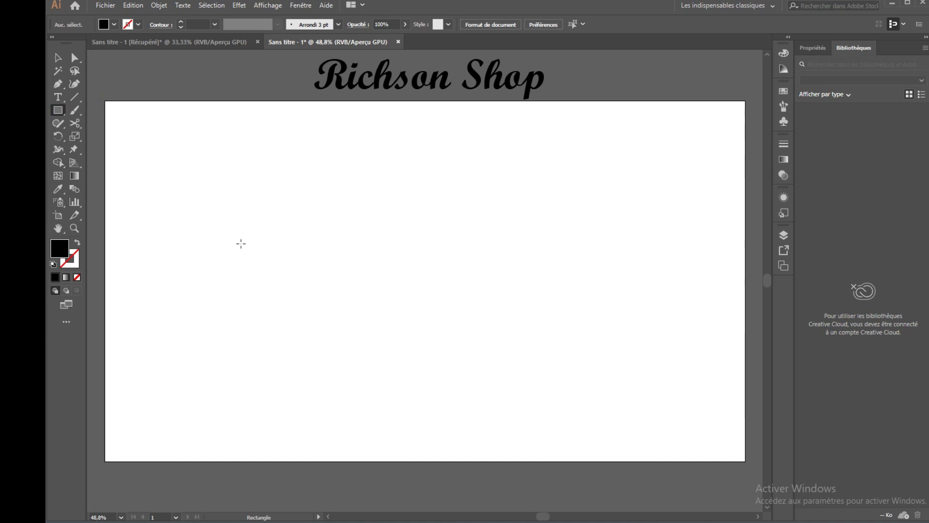
Draw a black rectangle about 531 by 592 px in the middle of the artboard
drag(350, 173, 527, 371)
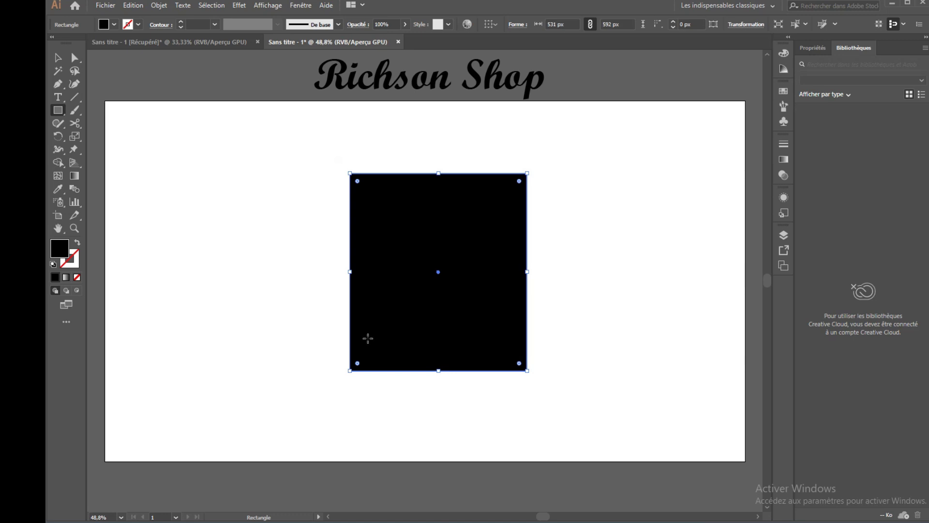
Add the letter R as text, enlarge it to about 501.5 pt and place it beside the black rectangle's right edge
click(67, 97)
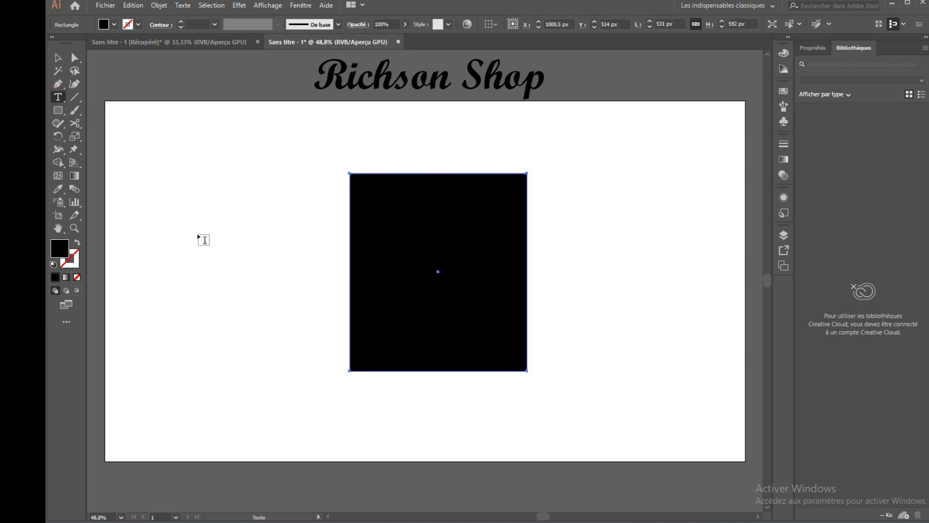
click(197, 235)
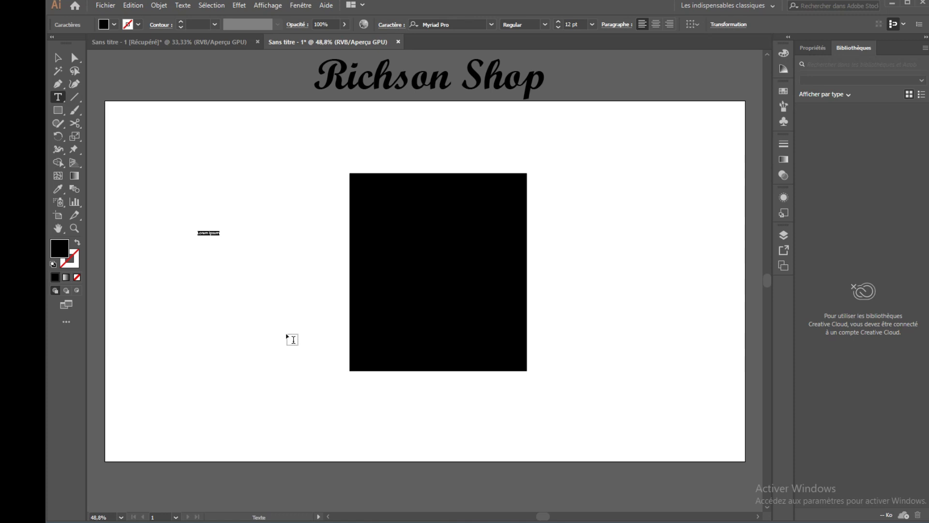
key(BackSpace)
click(56, 58)
drag(203, 239, 338, 446)
drag(313, 341, 641, 245)
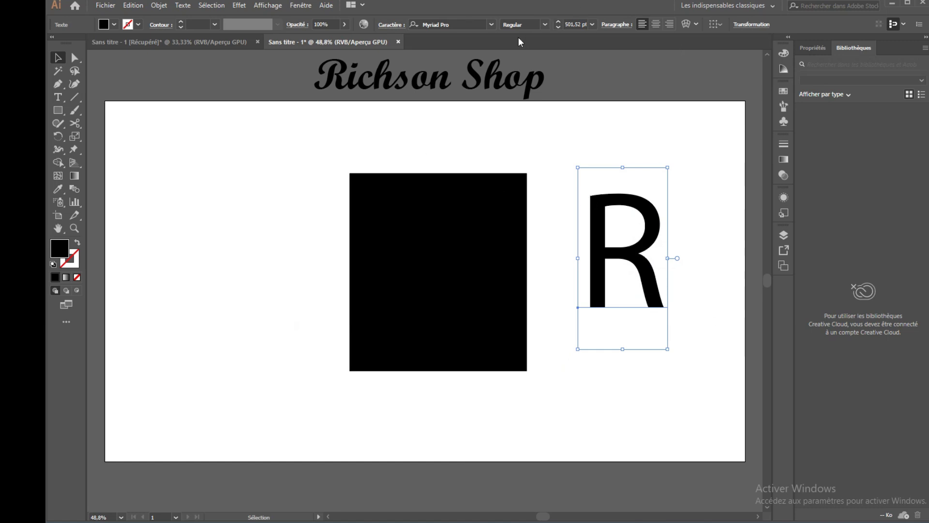
Set the font of the letter R to Poppins Bold
click(467, 23)
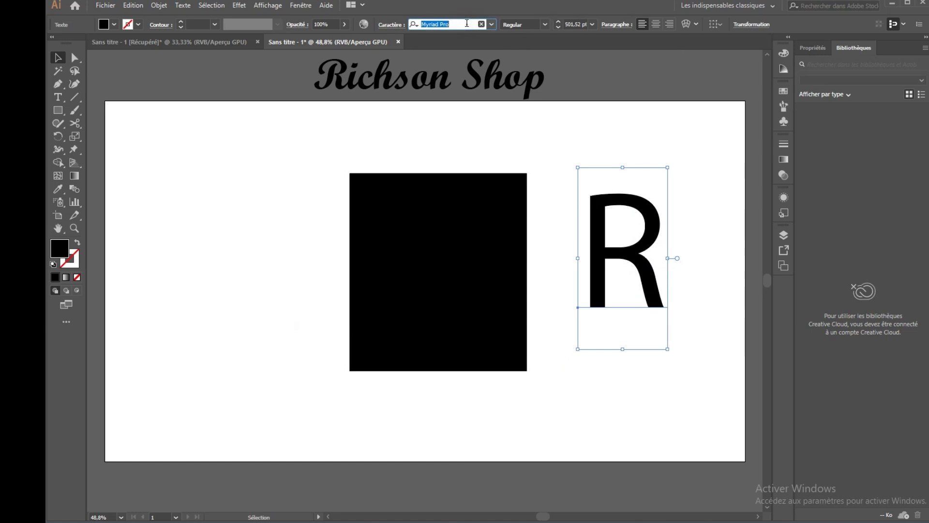
text(POPP)
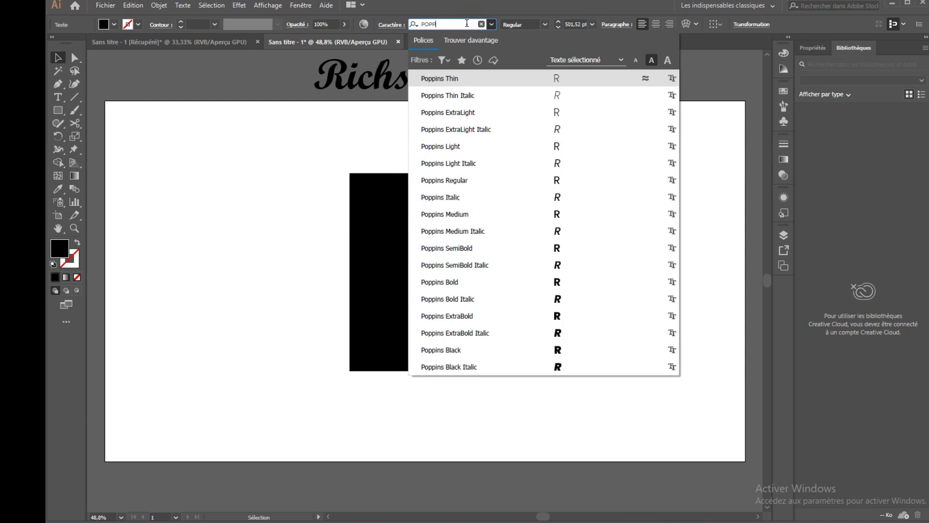
click(573, 281)
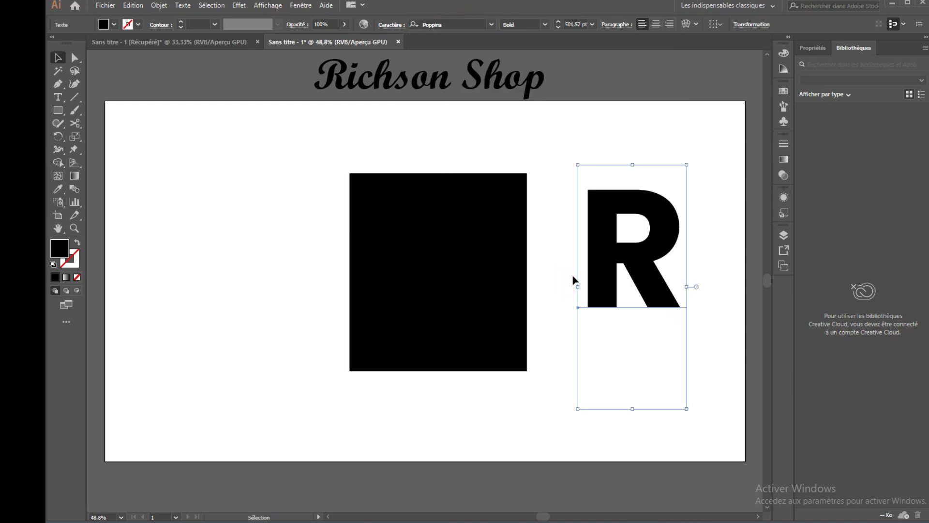
Move the R onto the lower-right part of the black rectangle and fill it white
drag(643, 285, 498, 328)
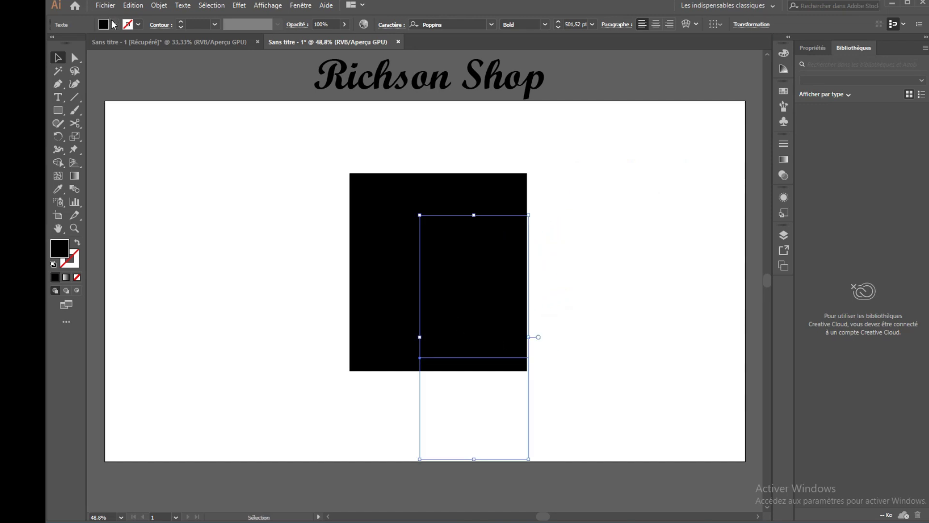
click(114, 24)
click(68, 42)
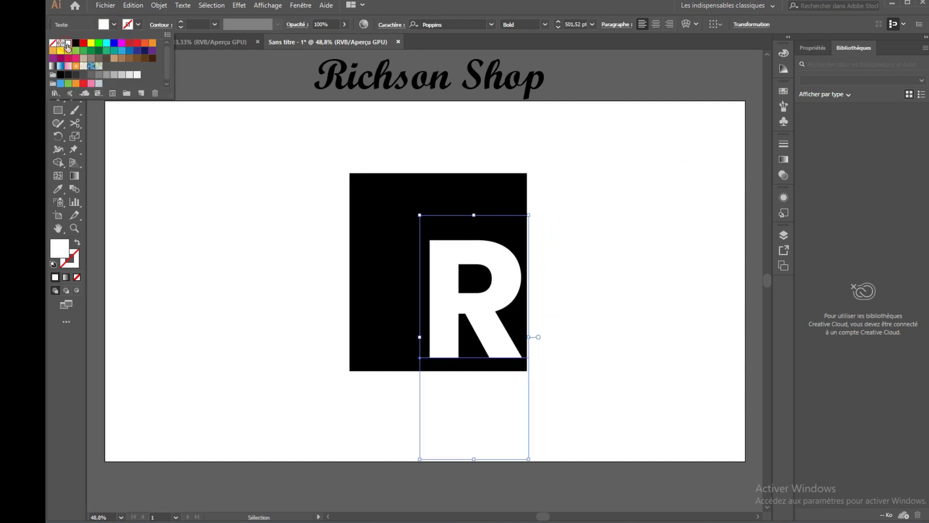
Enlarge the white R so it runs past the rectangle's right and bottom edges
click(529, 221)
drag(529, 215, 626, 143)
key(ctrl+shift+a)
Draw a black circle about 52 px in diameter in the empty area left of the rectangle
key(ctrl+minus)
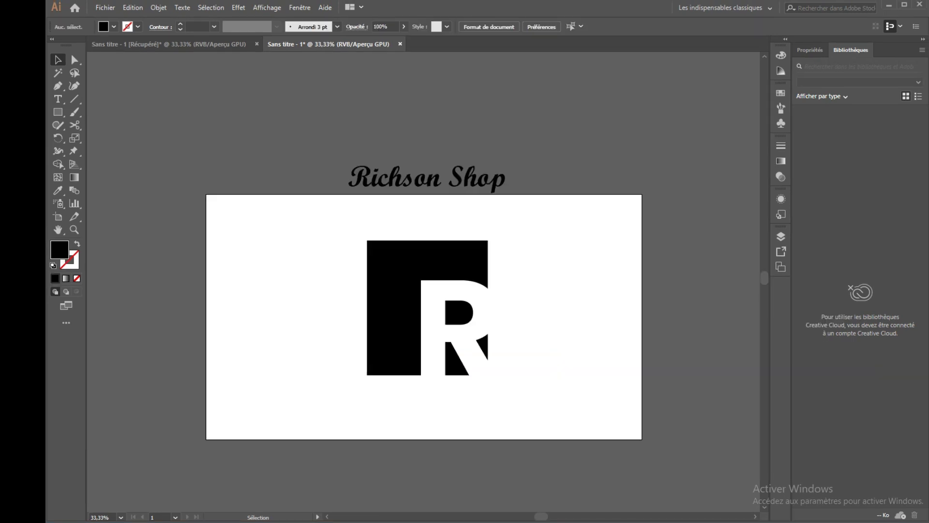
key(ctrl+plus)
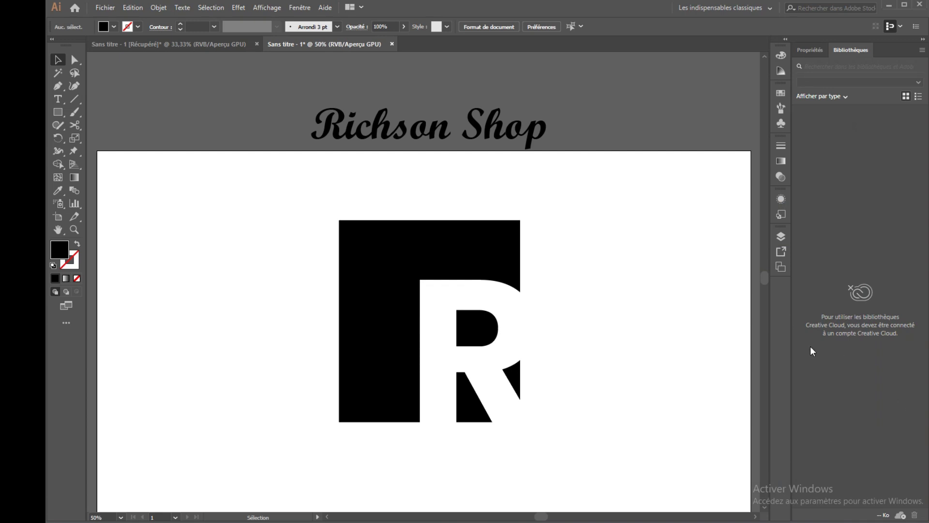
drag(762, 277, 763, 280)
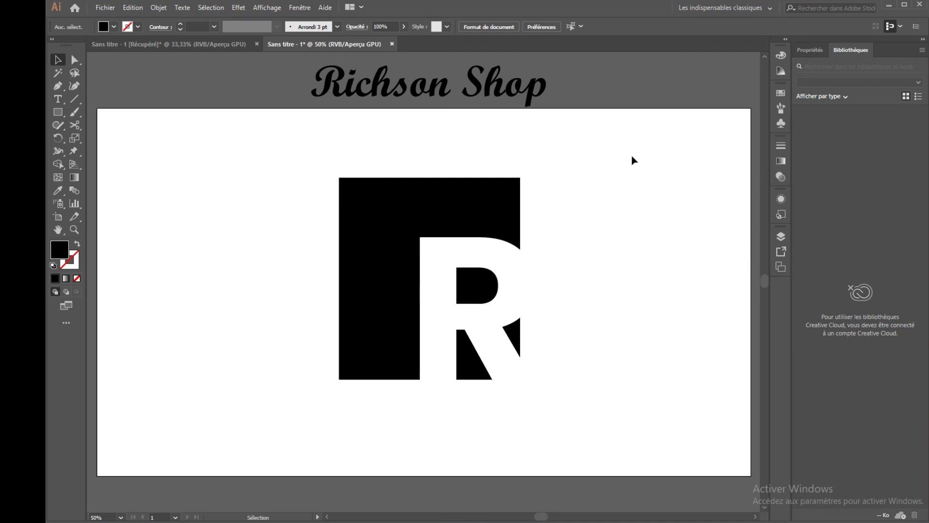
drag(62, 113, 88, 138)
mouse_move(173, 193)
mouse_down()
mouse_move(191, 213)
mouse_move(182, 199)
mouse_up()
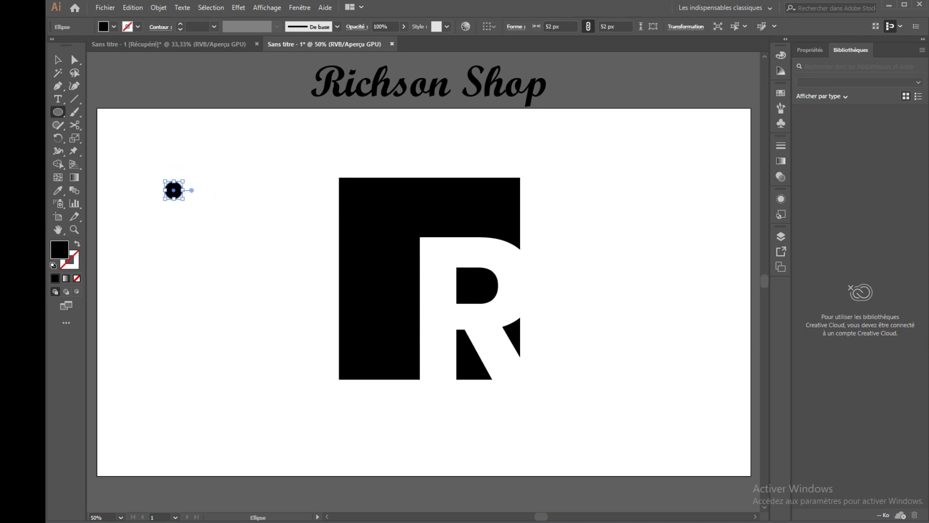
Give the small circle a white stroke of 5 pt
click(138, 27)
click(68, 45)
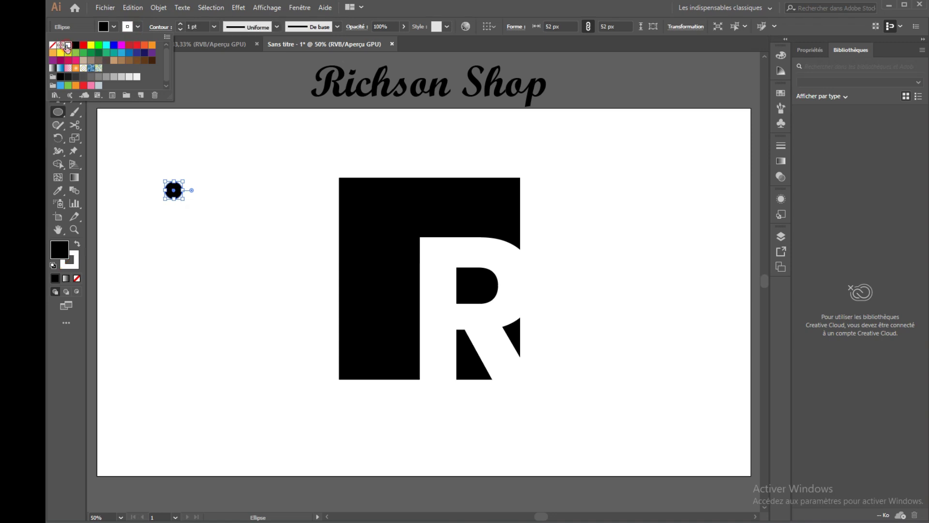
click(181, 25)
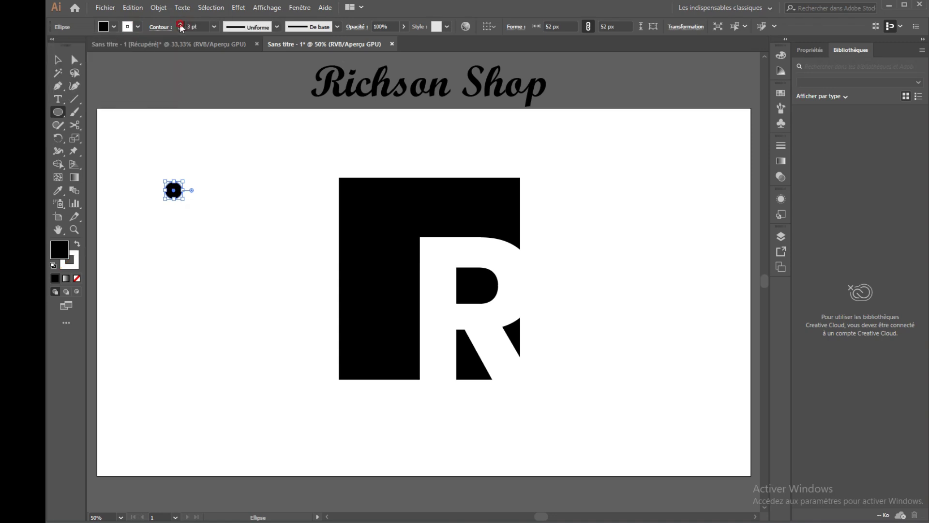
click(181, 25)
Place the circle in the black rectangle's upper-left corner and copy it horizontally to the upper-right corner
click(58, 59)
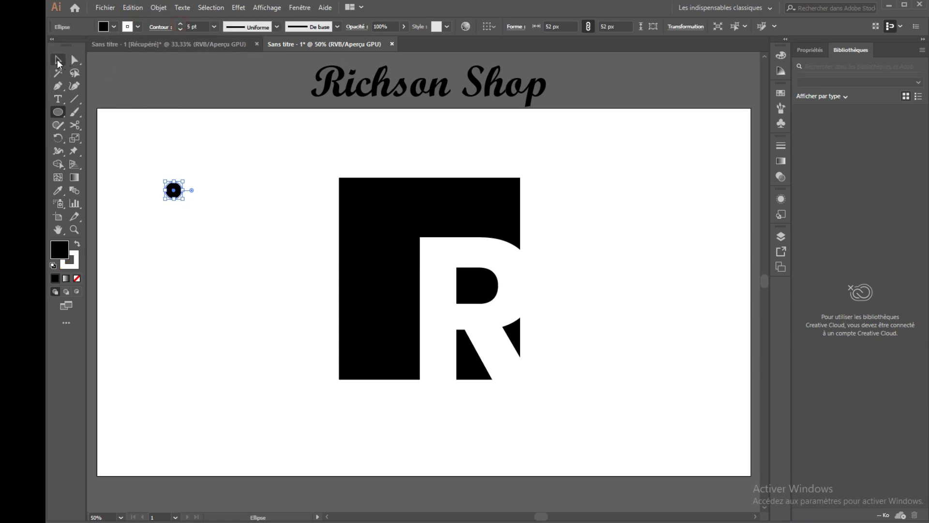
click(207, 191)
drag(181, 193, 367, 197)
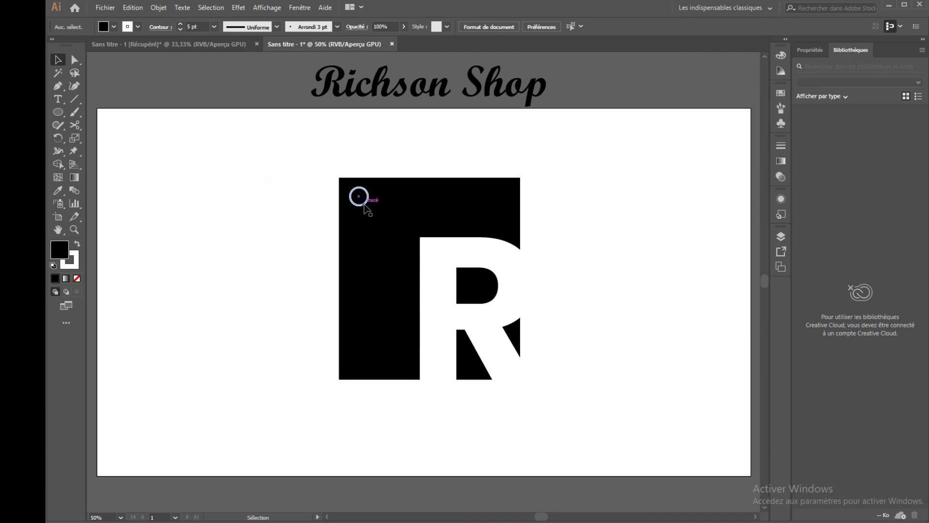
drag(365, 204, 504, 209)
click(176, 201)
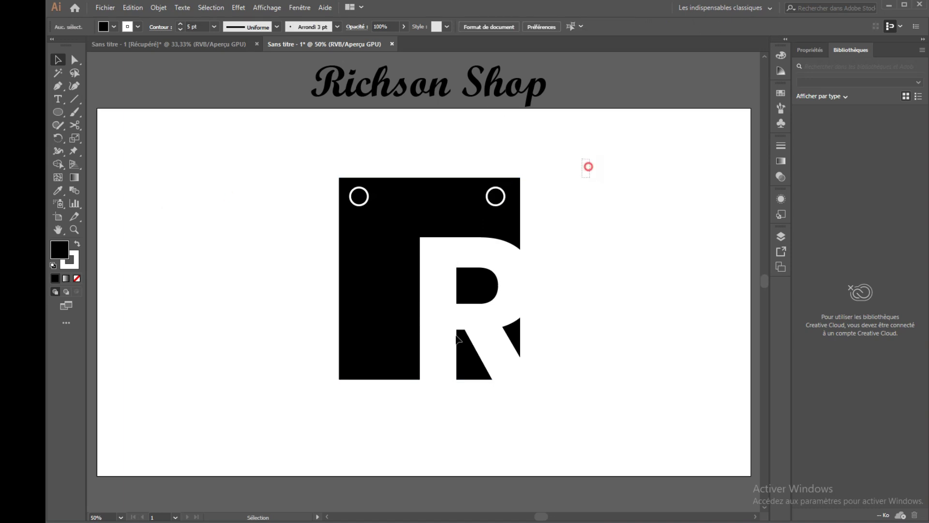
Move the rectangle, R and both rings together down and to the left to free space above the bag
drag(588, 167, 272, 426)
drag(382, 277, 333, 331)
click(544, 261)
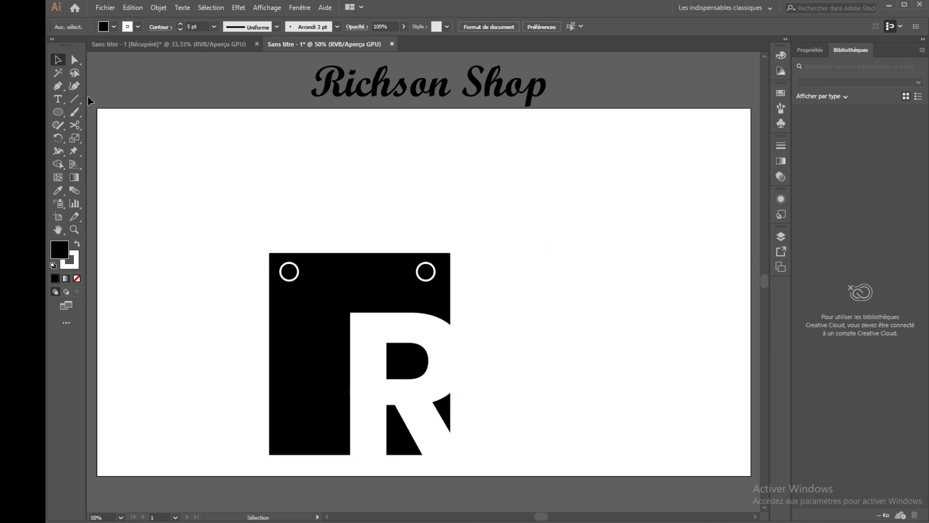
Draw a tall rectangle about 482 by 746 px to the right of the bag
click(57, 111)
click(117, 115)
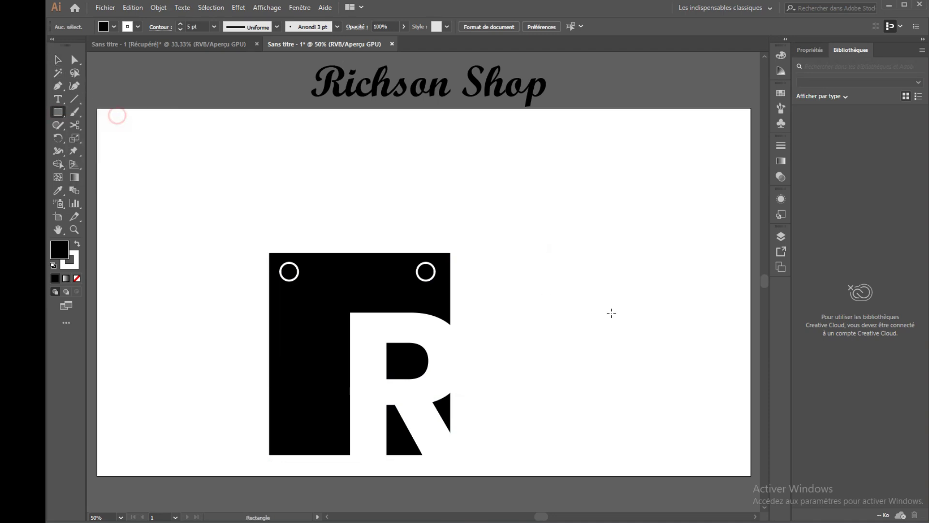
drag(551, 155, 715, 407)
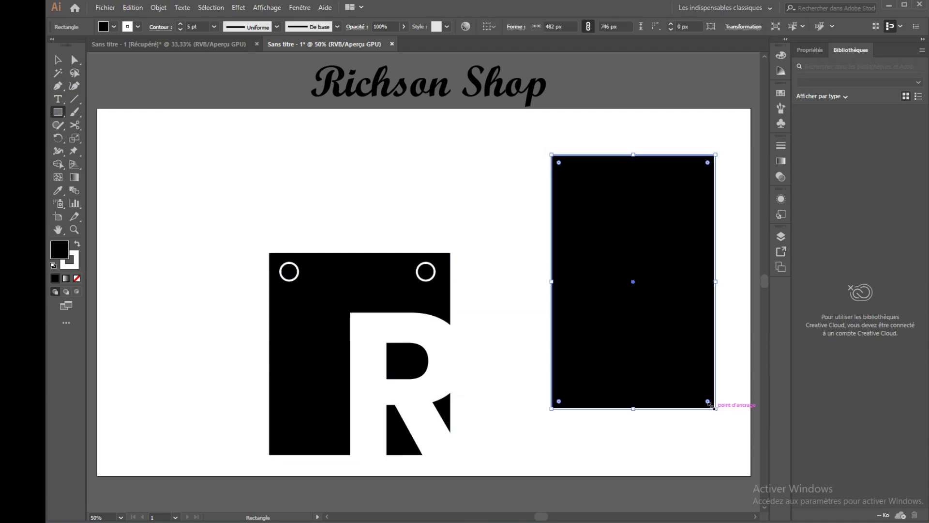
Give the tall rectangle an orange stroke and remove its fill
click(138, 27)
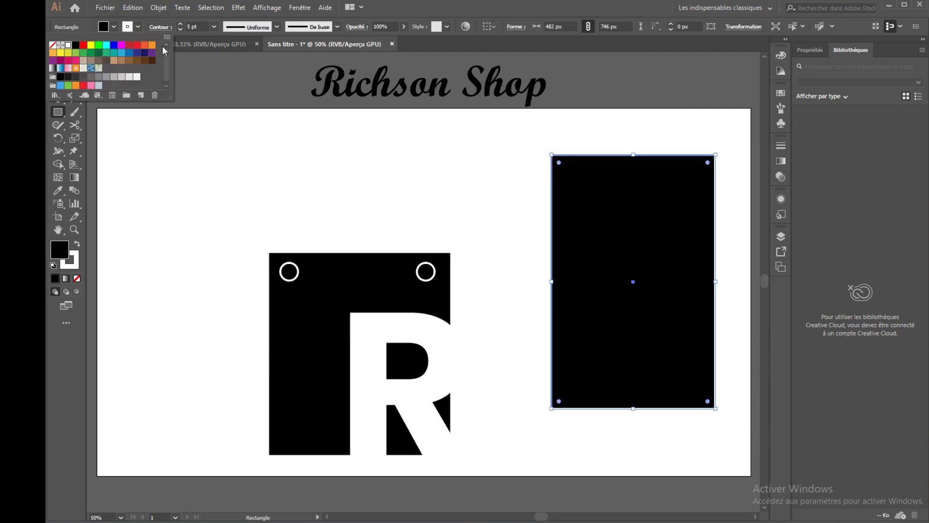
click(151, 44)
click(114, 26)
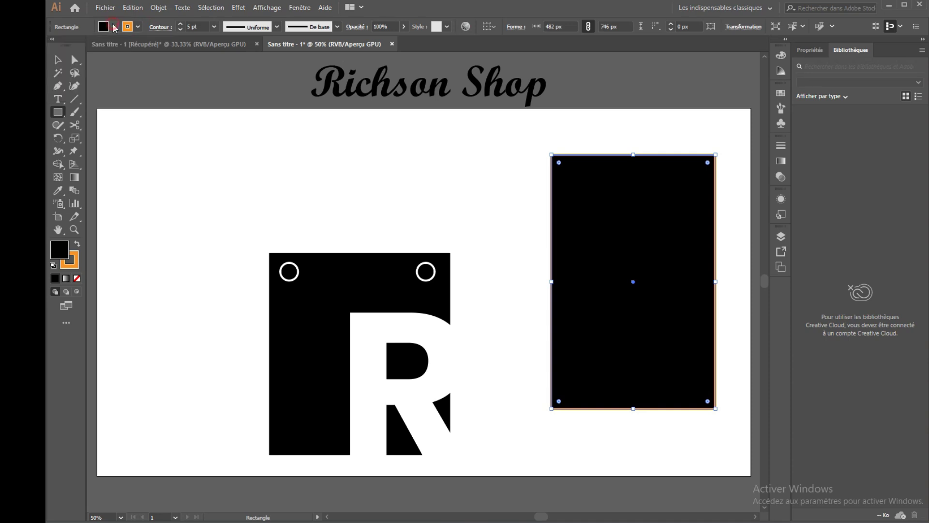
click(57, 48)
click(612, 188)
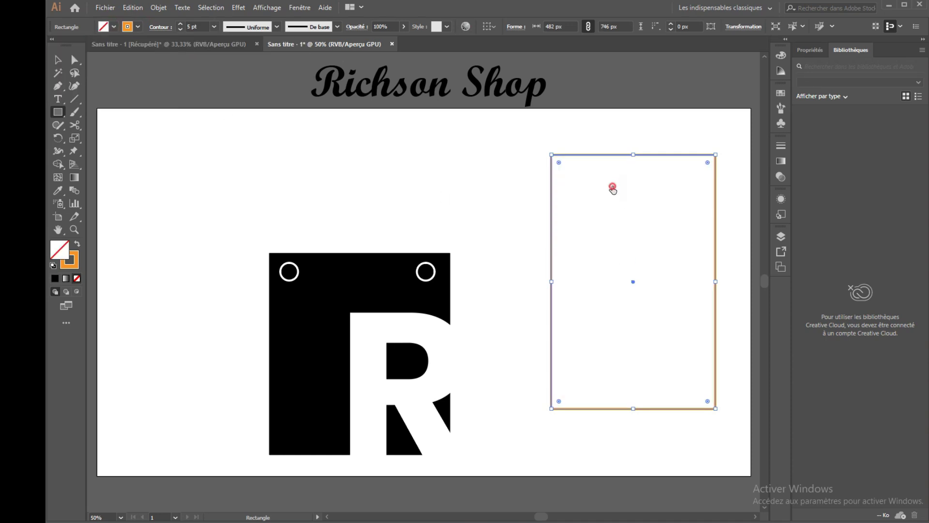
Cut the orange rectangle near mid-height on both sides with the Scissors tool and delete its lower half
click(74, 124)
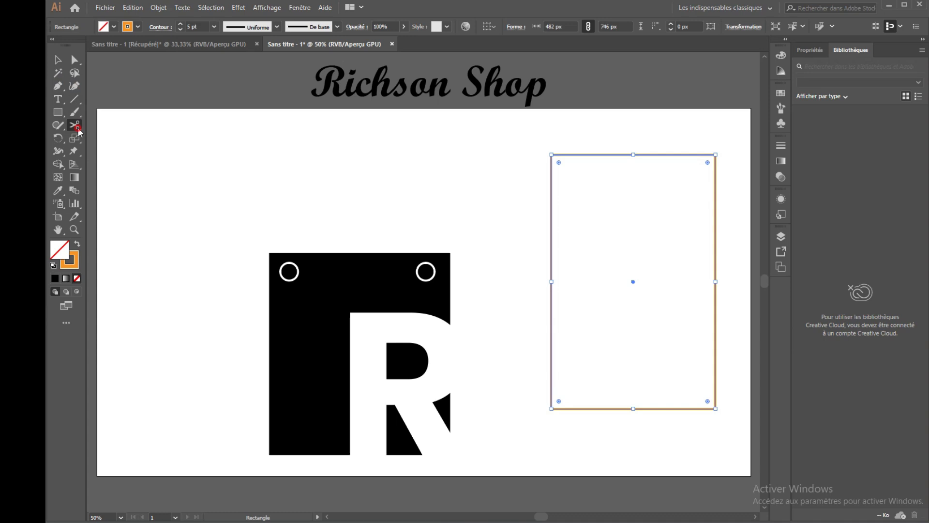
click(716, 290)
click(552, 289)
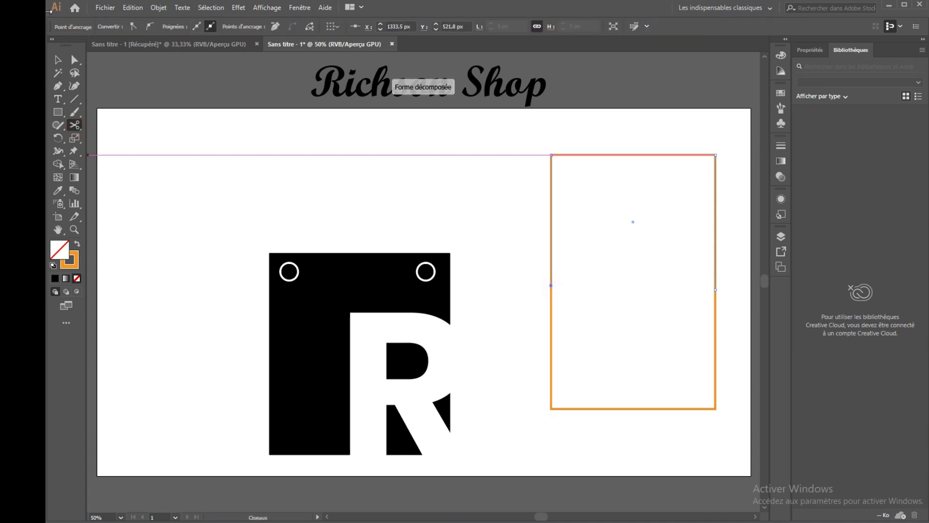
key(v)
click(517, 236)
drag(552, 354, 517, 375)
key(Delete)
Move the orange outline above the bag and narrow it so its open ends sit in the two rings
drag(550, 270, 284, 258)
drag(453, 209, 426, 209)
click(544, 263)
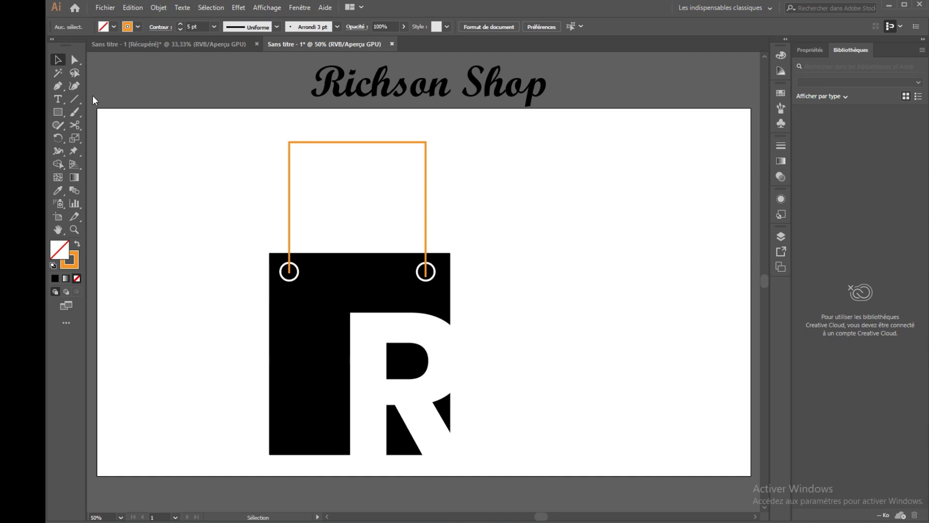
Round the two top corners of the orange outline fully into an arched bag handle
click(75, 59)
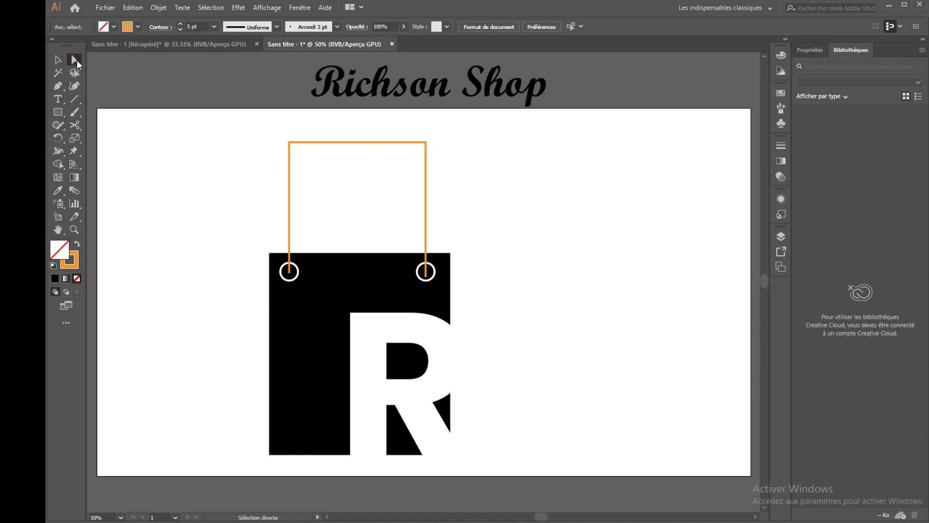
drag(240, 123, 509, 181)
drag(418, 150, 395, 375)
click(554, 271)
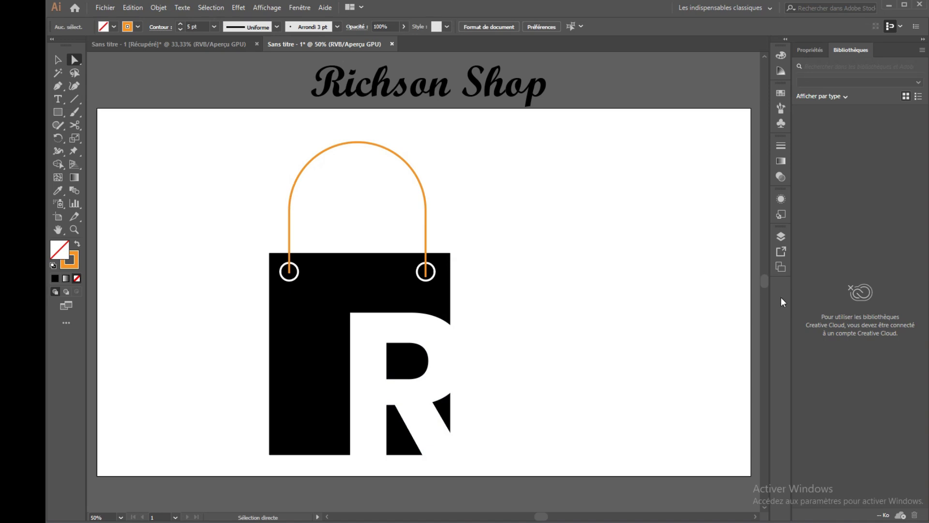
scroll(767, 290, down, 1)
drag(504, 124, 244, 428)
drag(319, 367, 378, 348)
click(256, 262)
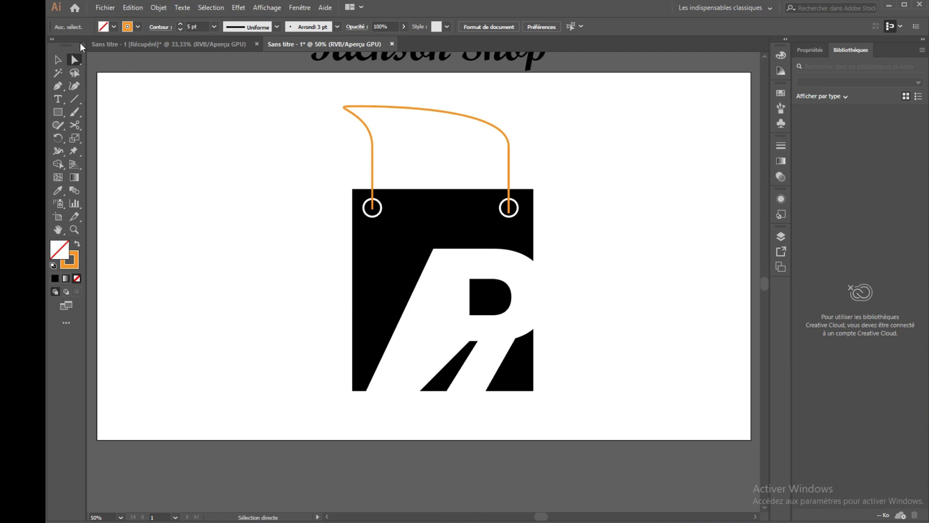
key(ctrl+z)
Move the complete bag with its handle, rings and R to the right half of the artboard
click(57, 60)
drag(568, 157, 228, 423)
drag(296, 309, 453, 295)
click(649, 291)
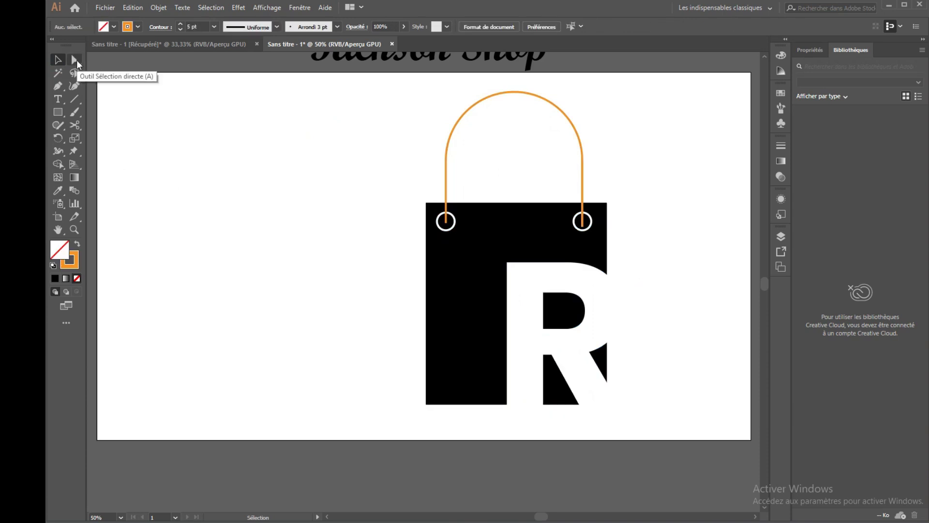
Raise the handle's right end anchor point to the centre of the right ring
click(75, 60)
click(583, 193)
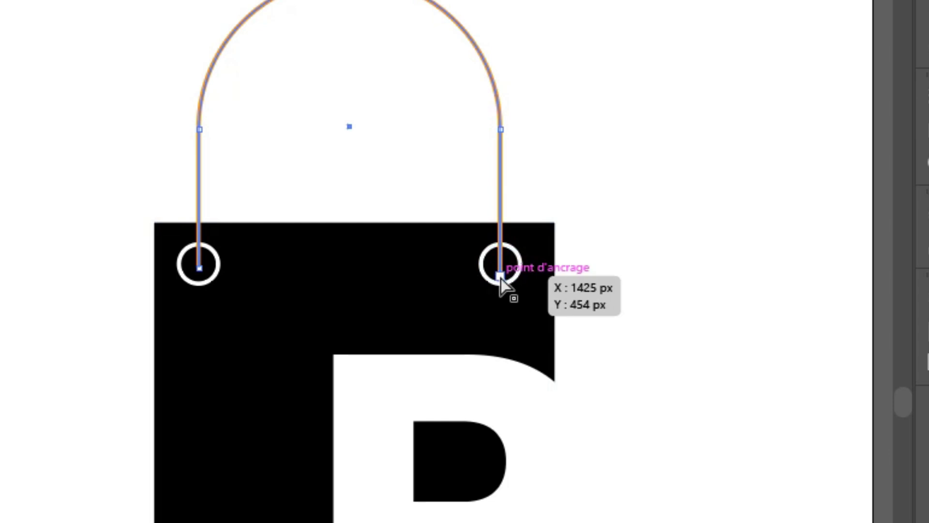
drag(499, 278, 501, 266)
click(649, 317)
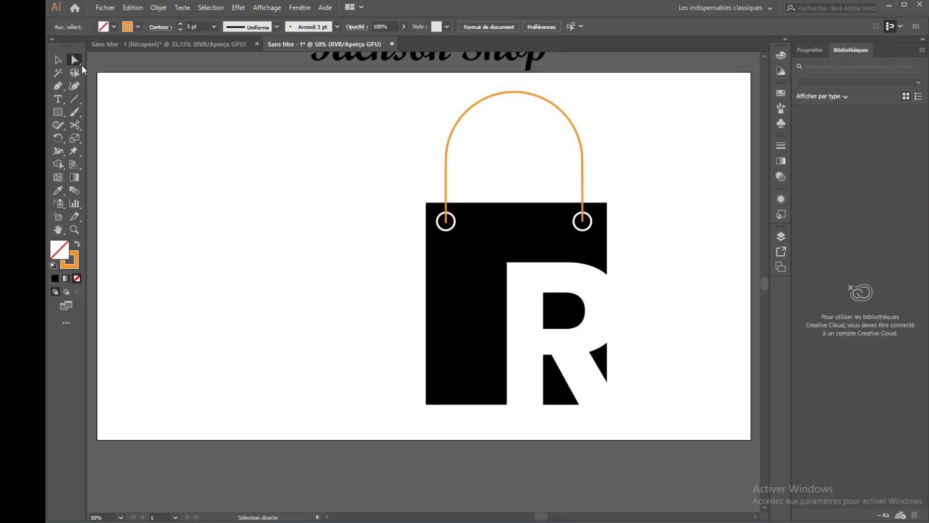
click(57, 59)
click(605, 316)
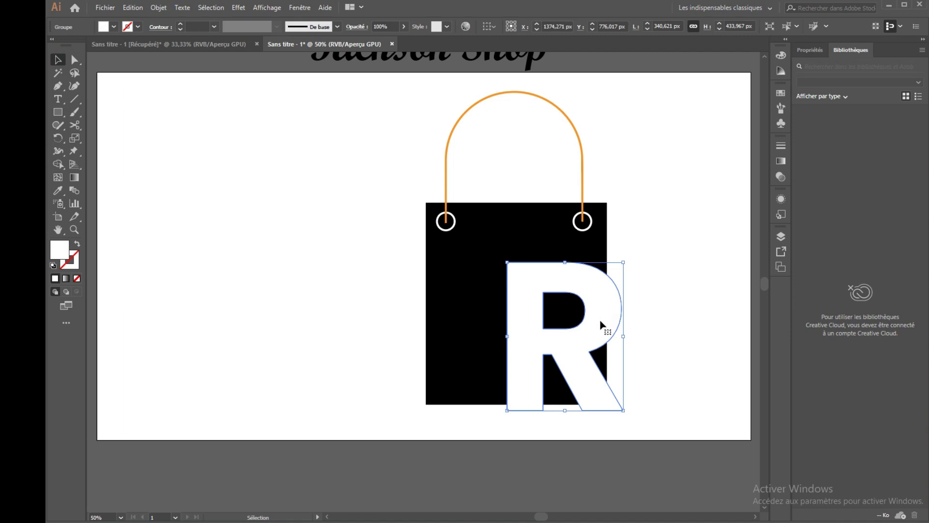
click(688, 291)
drag(697, 141, 363, 438)
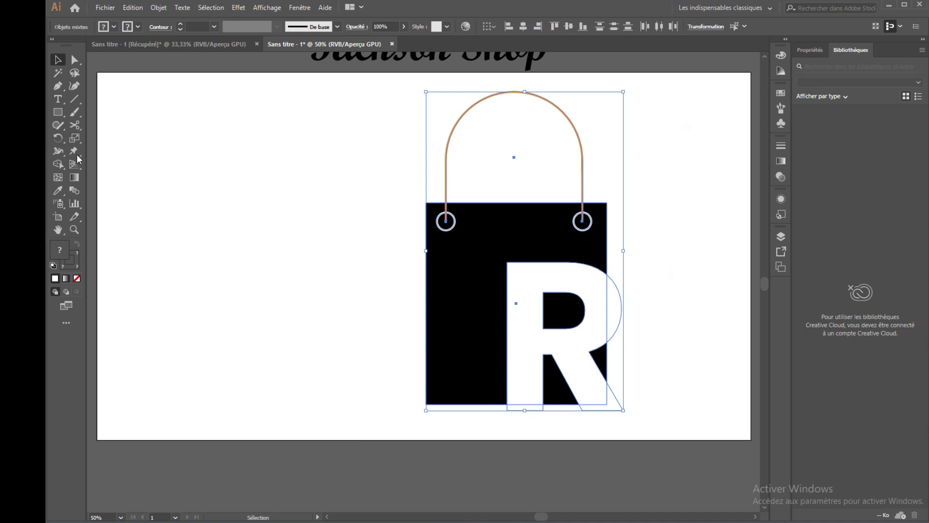
click(58, 164)
click(113, 27)
click(152, 45)
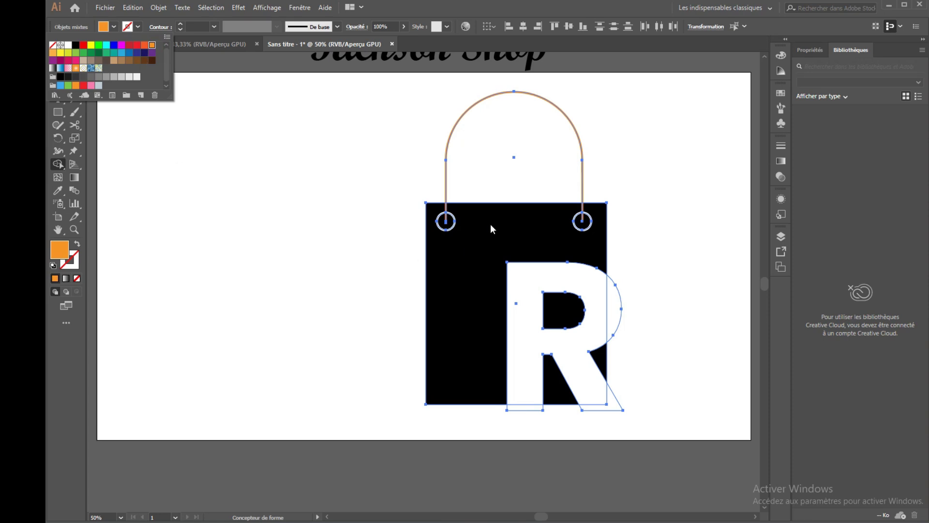
click(460, 260)
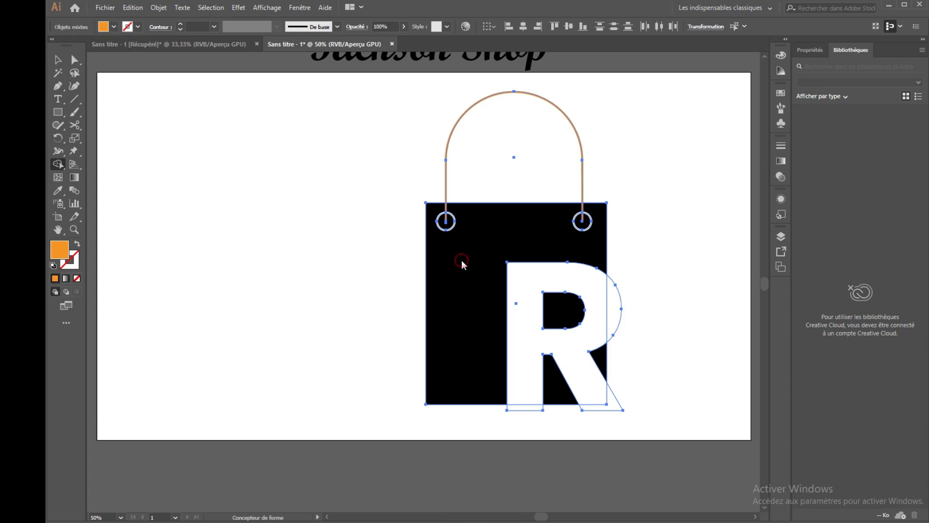
click(58, 60)
click(240, 217)
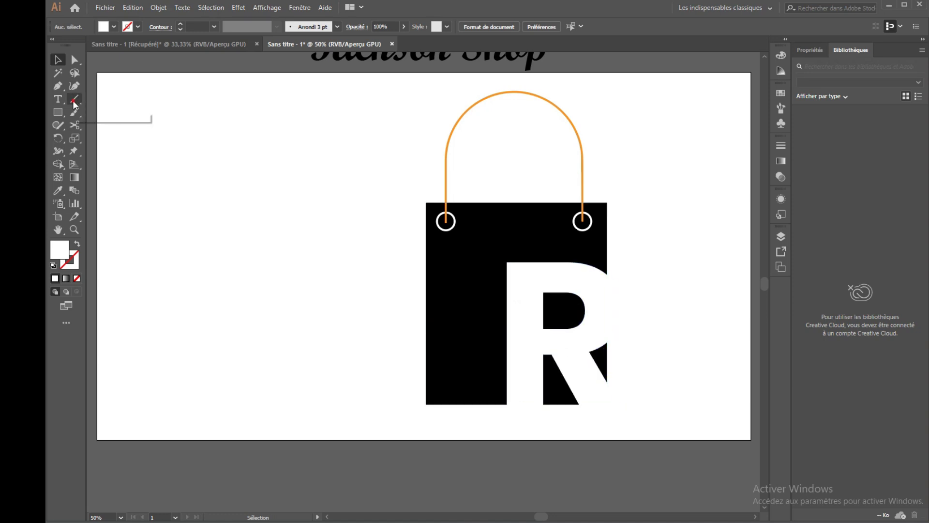
Draw a diagonal line from beyond the bag's right edge to its lower-left corner with a white 2 pt stroke
click(74, 99)
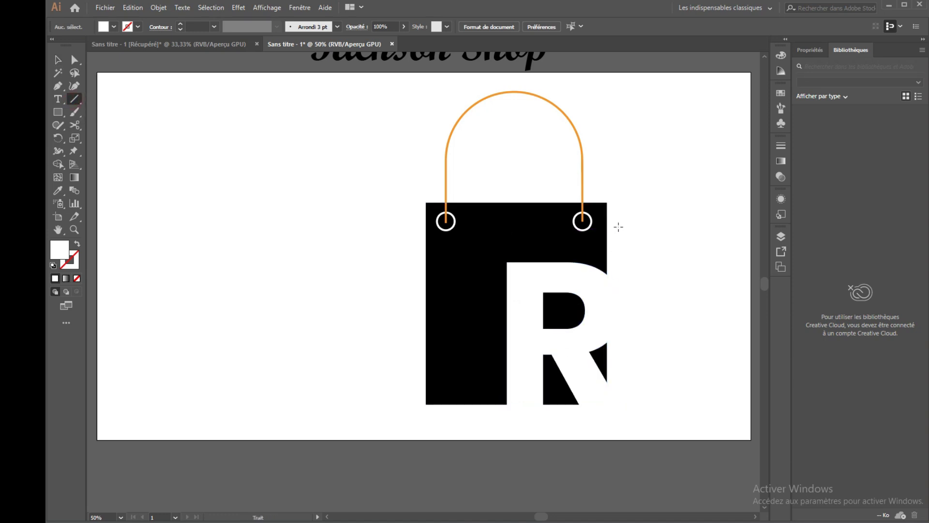
drag(618, 227, 426, 404)
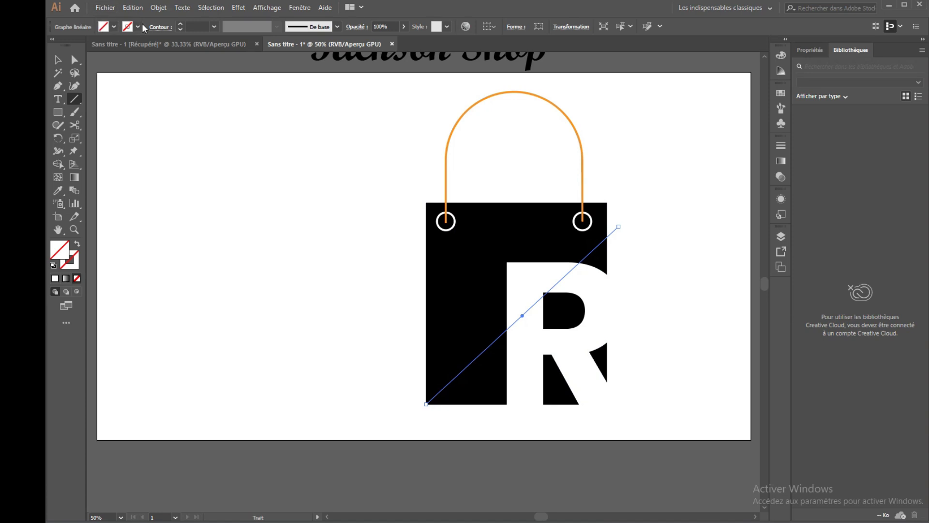
click(138, 27)
click(68, 45)
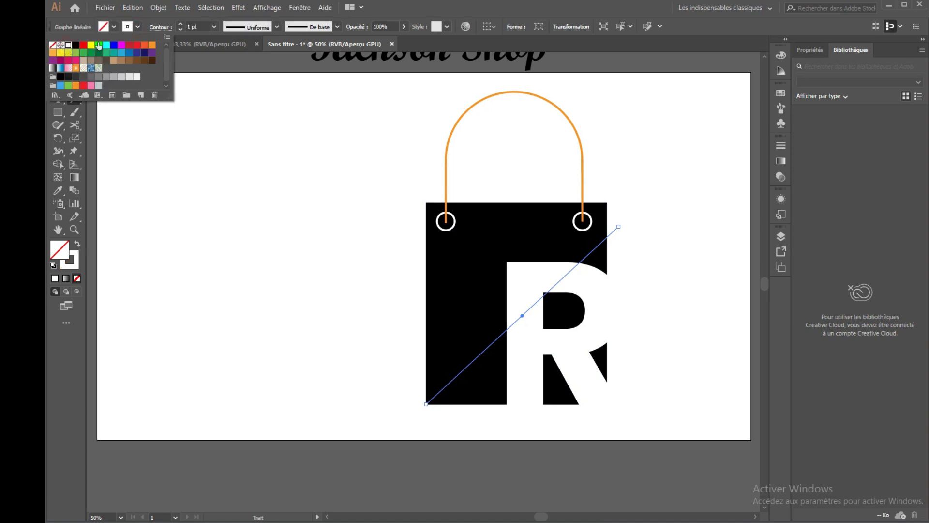
click(181, 24)
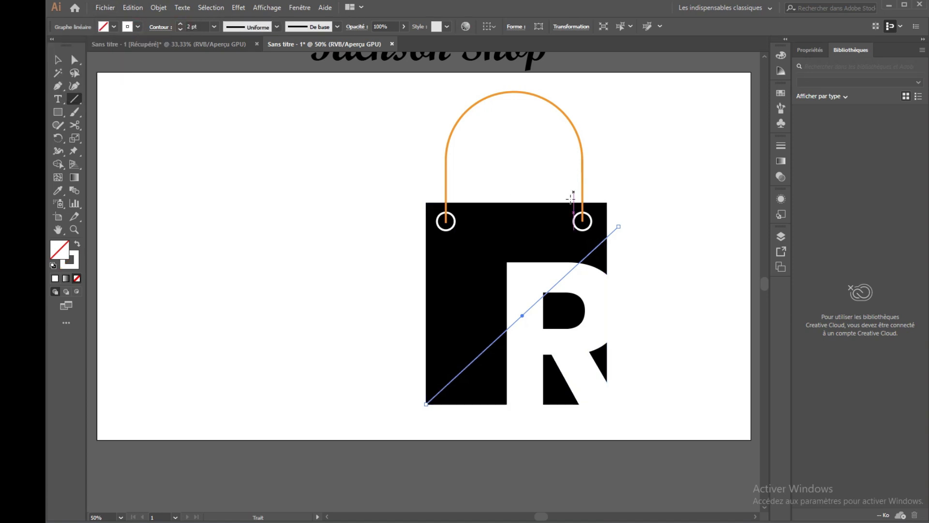
Draw a second white diagonal line from the bag's top edge to just beyond its left edge
drag(560, 203, 417, 310)
key(v)
click(245, 213)
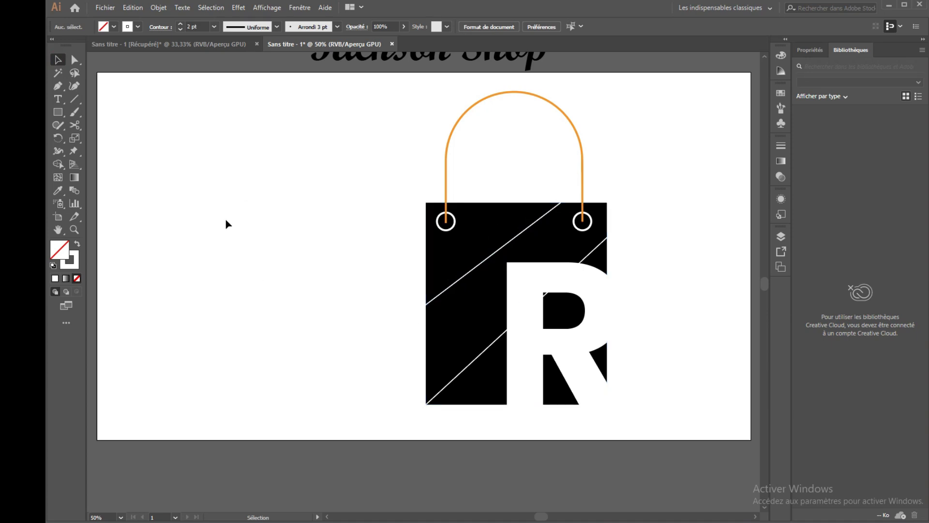
Fill the bag's two regions above the lower diagonal line with orange using the Shape Builder, leaving out the R
drag(392, 121, 648, 441)
click(58, 164)
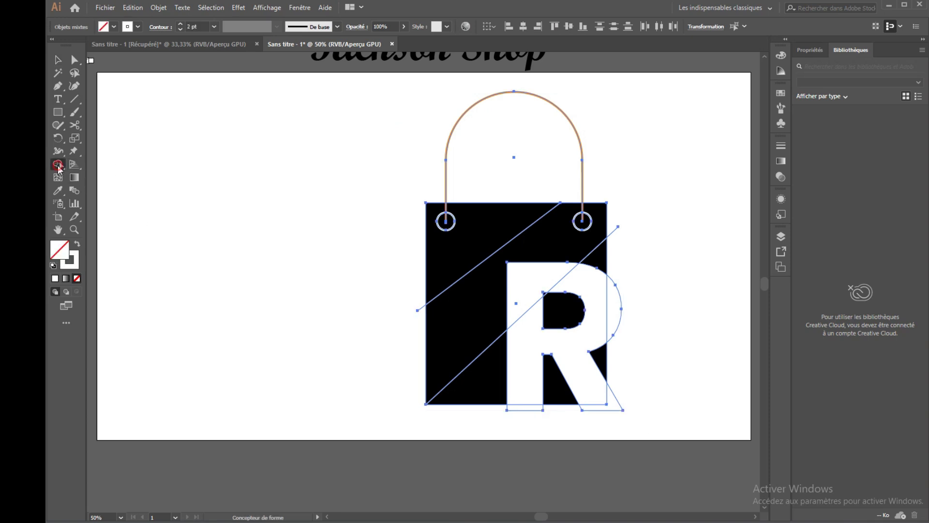
click(113, 27)
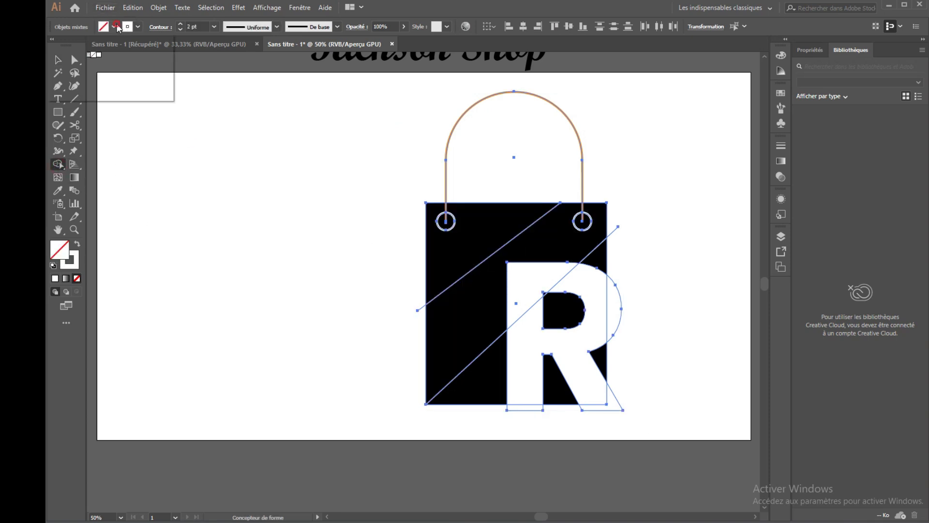
click(152, 45)
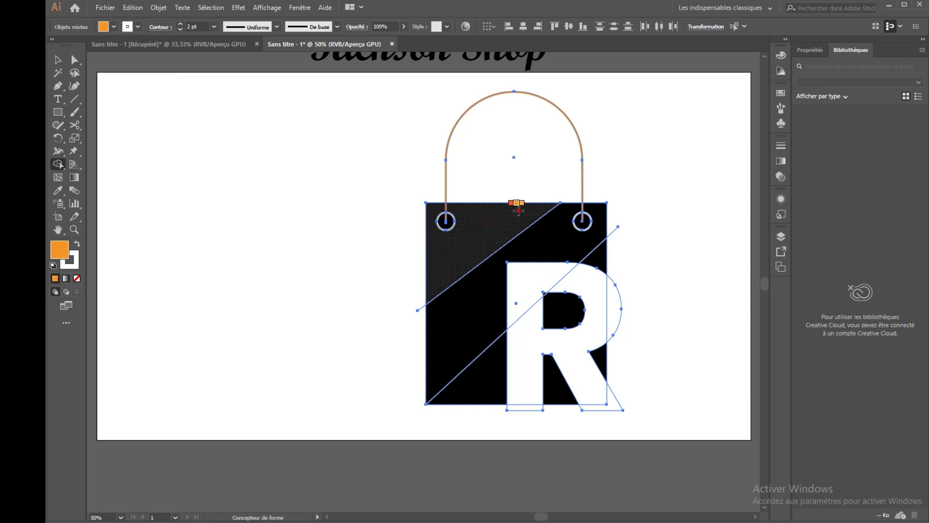
click(438, 260)
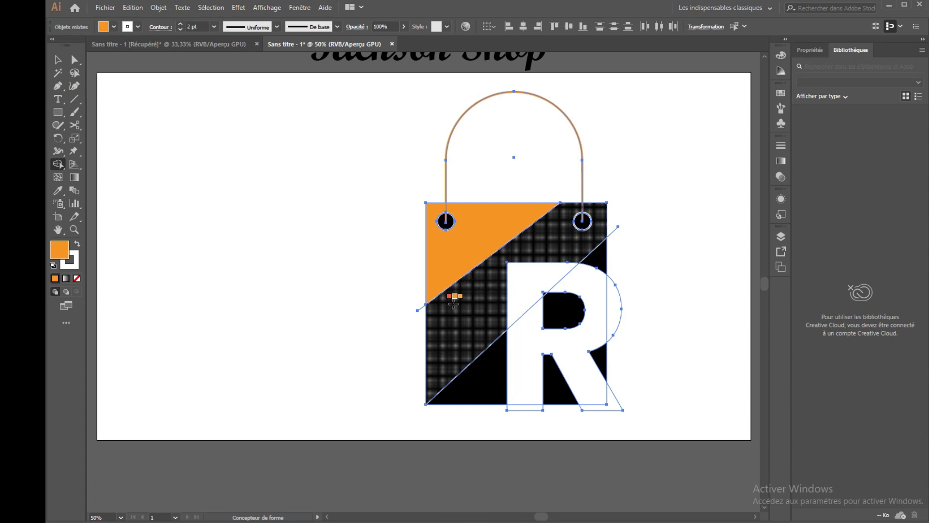
click(536, 253)
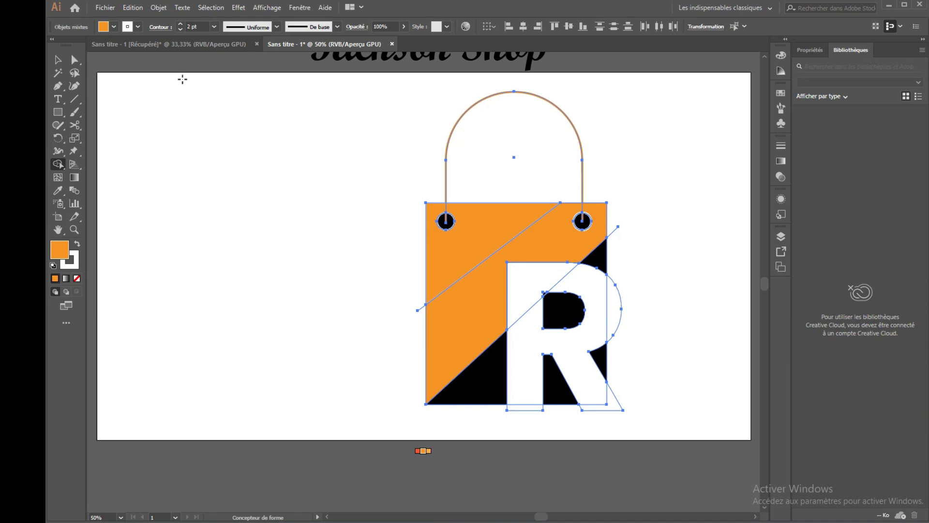
Merge the line-split pieces of the R into one white shape with the Shape Builder and fill its counter's corner black
click(115, 27)
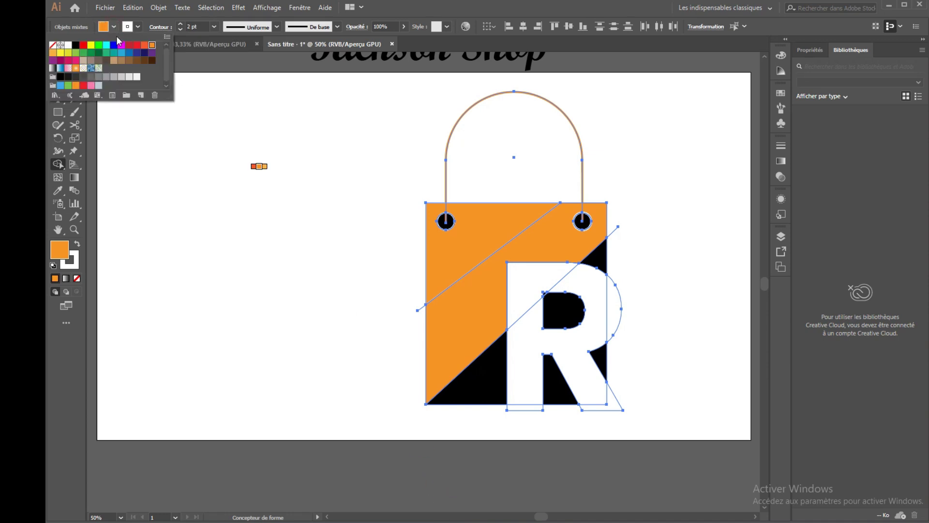
click(75, 45)
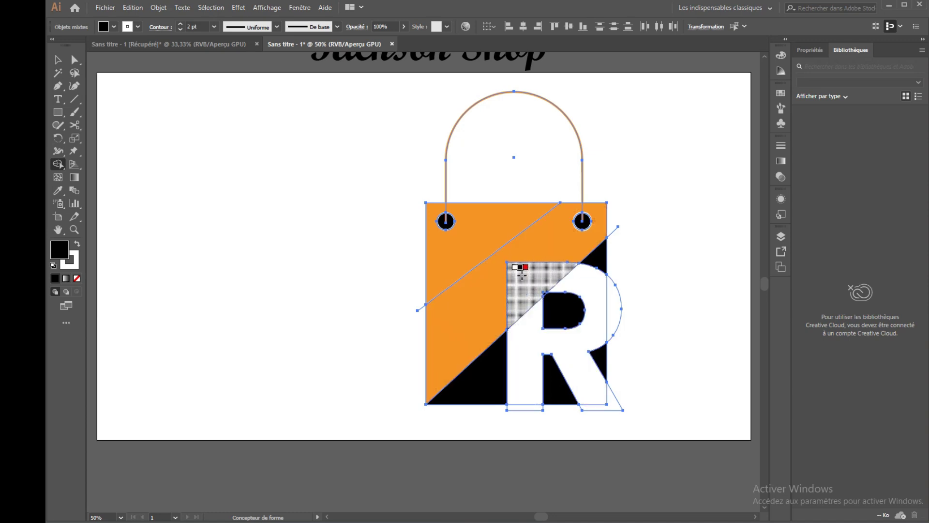
key(Left)
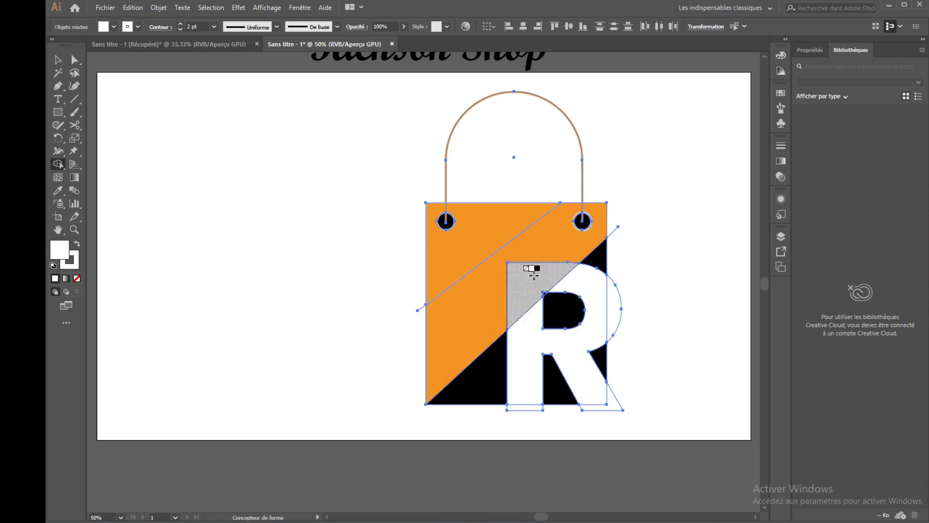
mouse_move(531, 275)
mouse_down()
mouse_move(592, 284)
mouse_move(610, 297)
mouse_move(600, 325)
mouse_up()
drag(574, 362, 620, 421)
mouse_move(523, 295)
mouse_down()
mouse_move(529, 342)
mouse_move(518, 425)
mouse_up()
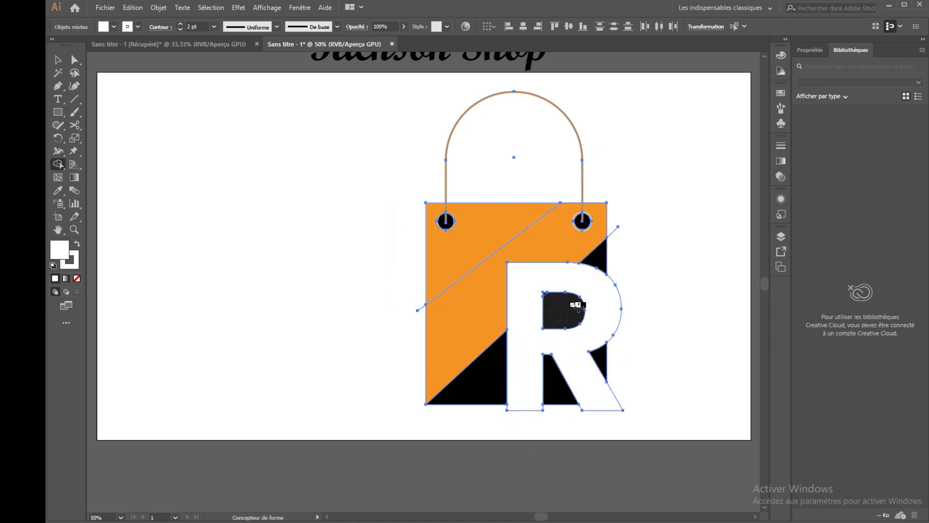
click(544, 293)
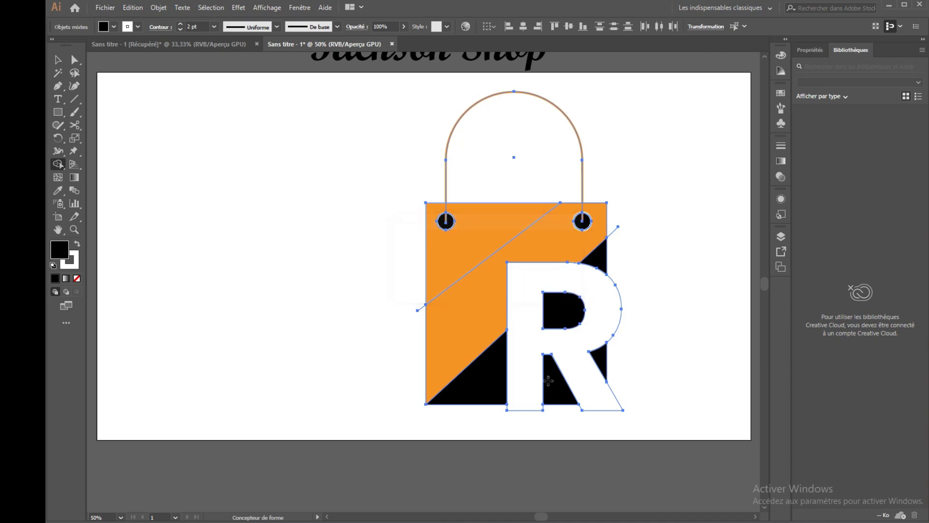
click(58, 59)
click(697, 304)
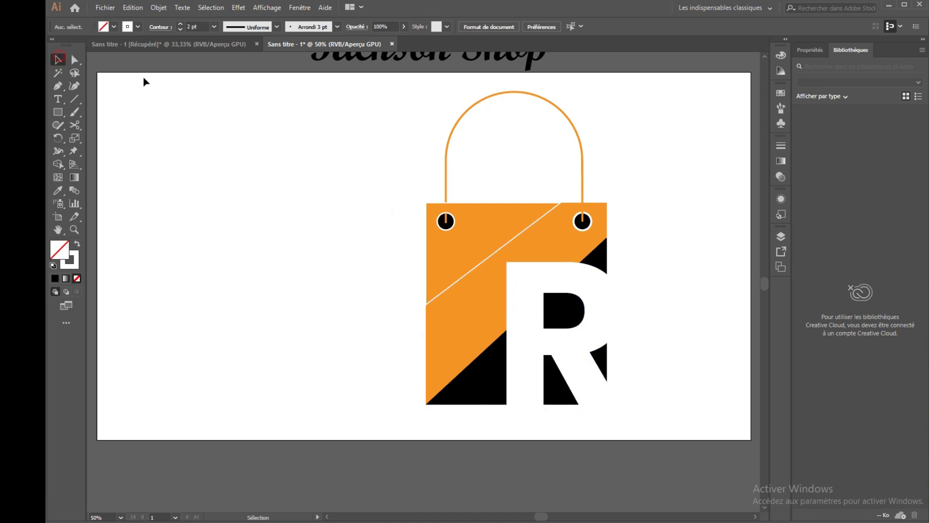
Bring the orange handle to the front of the bag
click(504, 94)
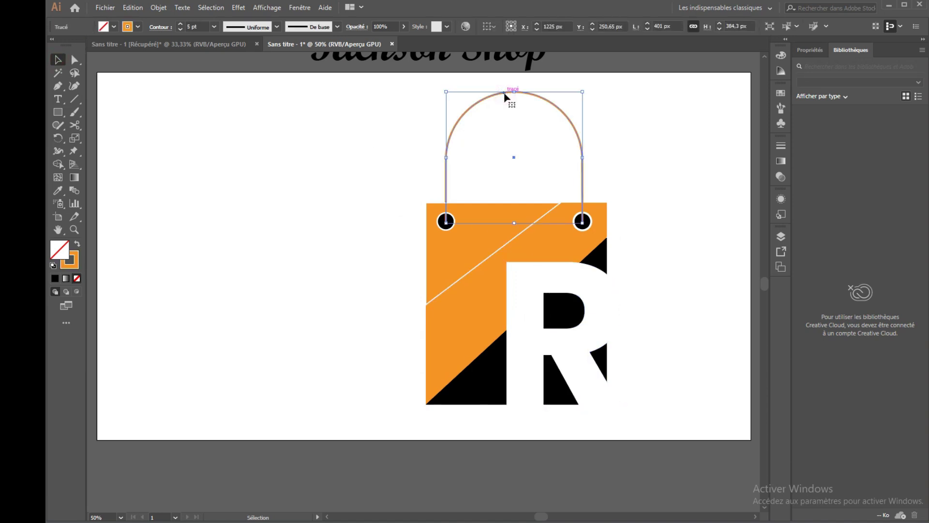
right_click(504, 93)
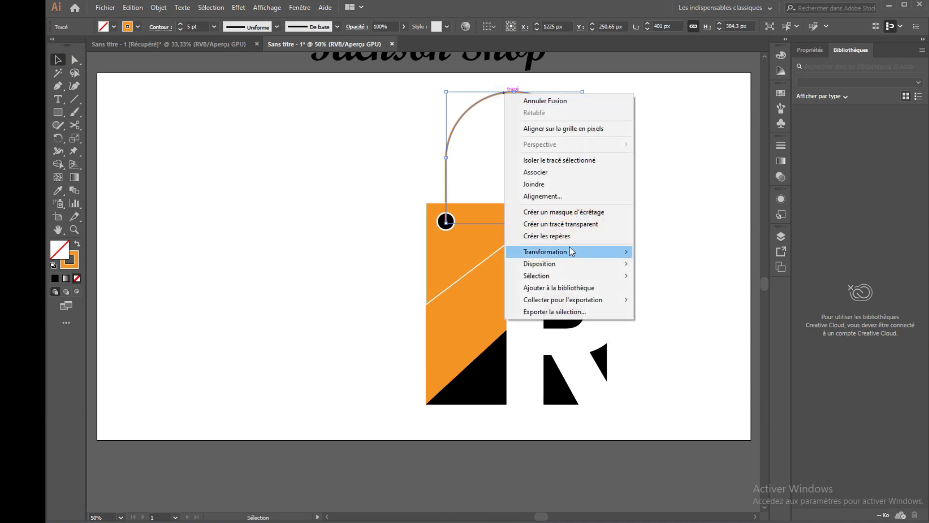
mouse_move(575, 264)
click(690, 265)
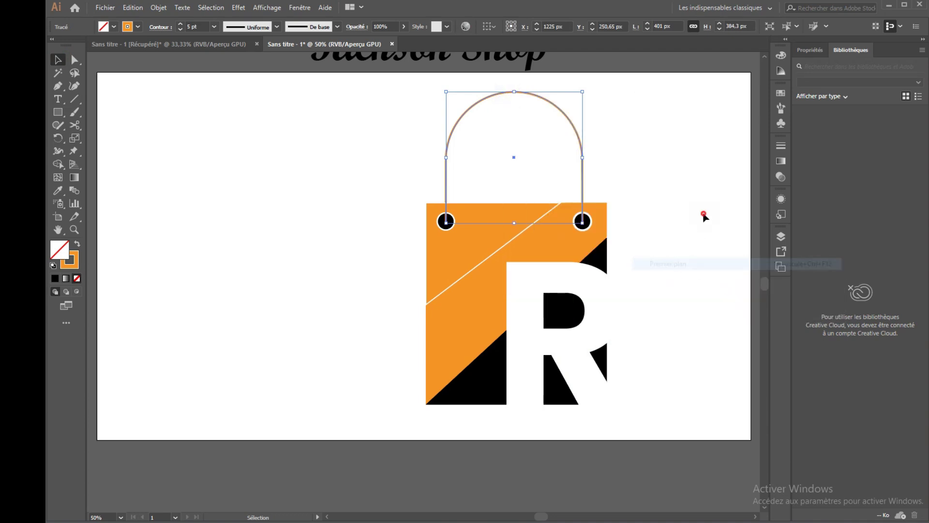
click(701, 213)
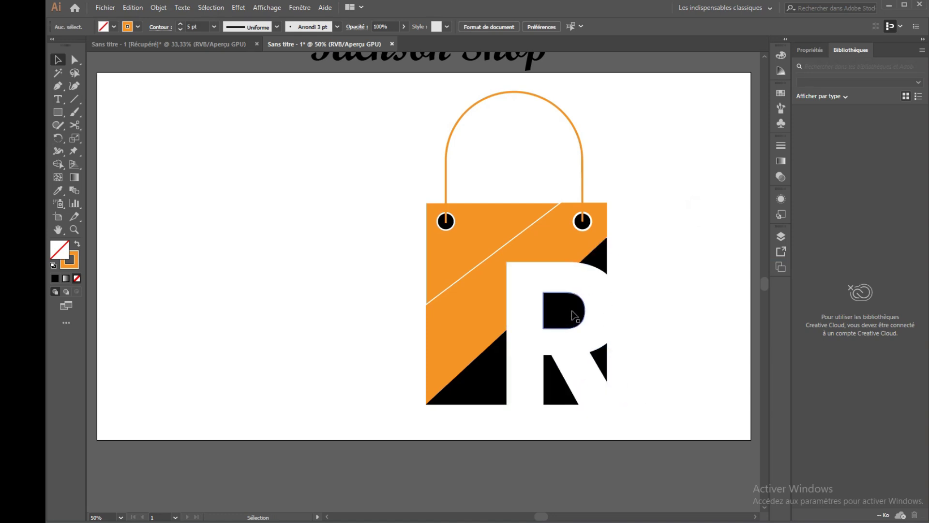
Move the white R off the bag and delete the black pieces left of its stem and right of its leg
drag(611, 301, 296, 211)
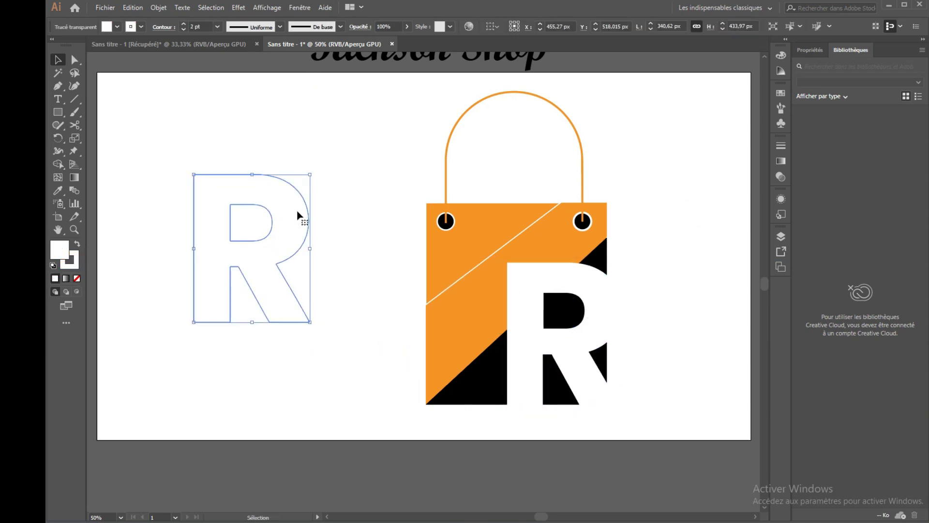
click(314, 228)
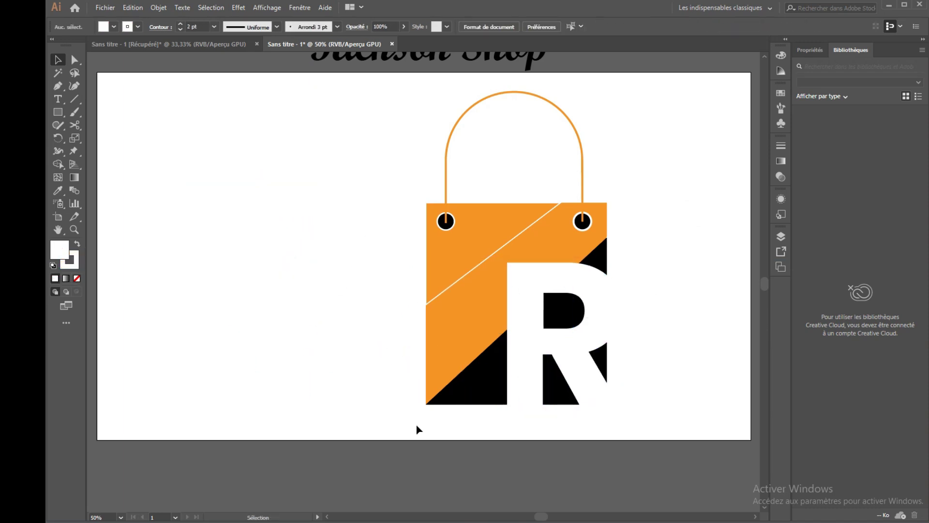
click(490, 381)
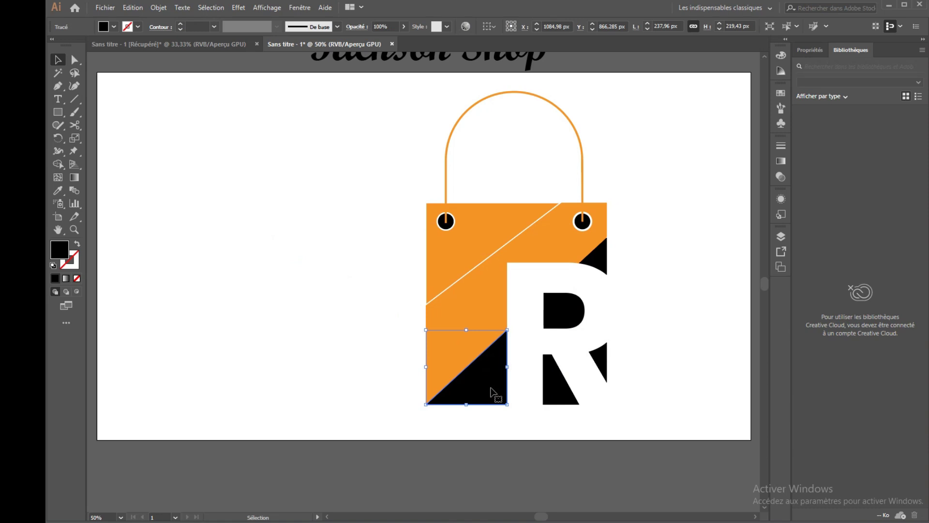
key(Delete)
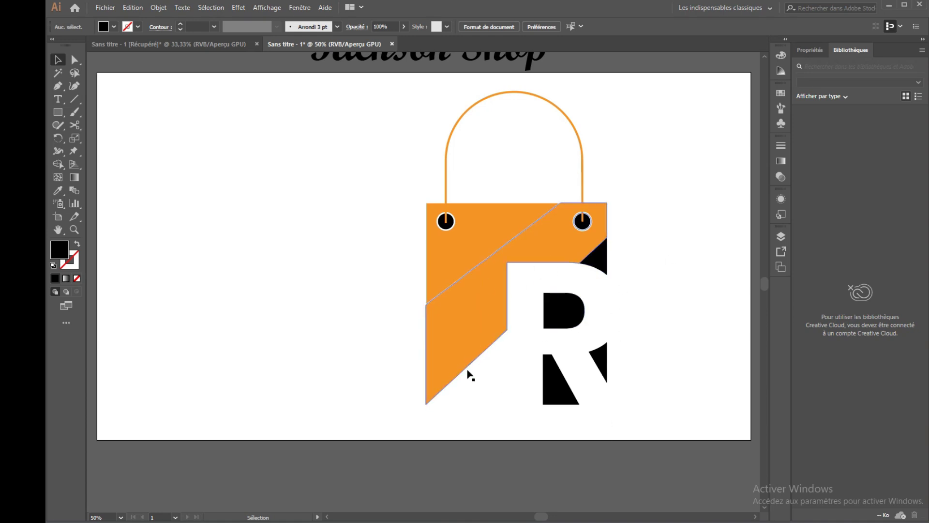
drag(605, 370, 688, 366)
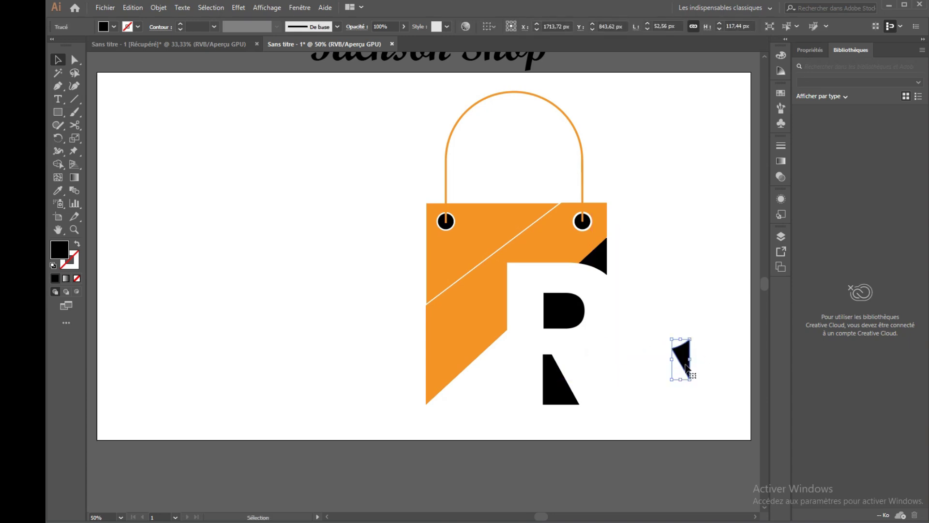
key(Delete)
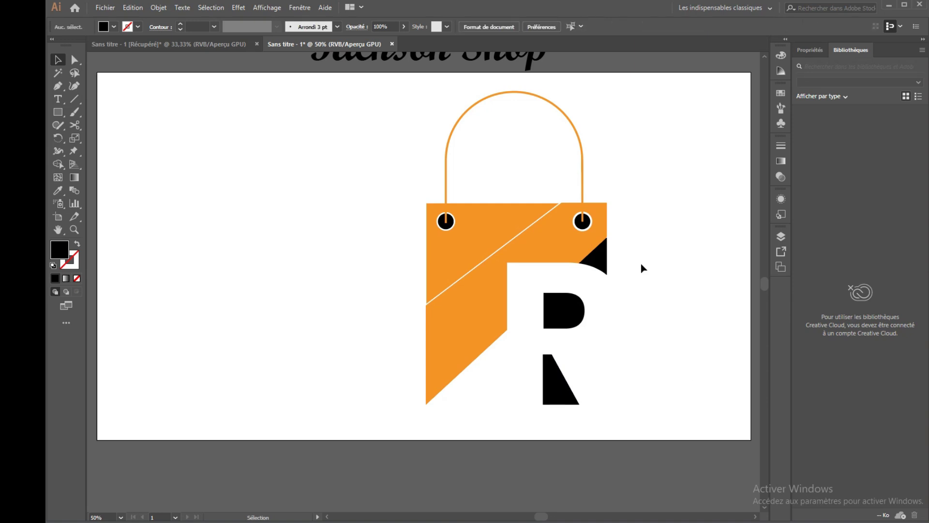
Group all the bag's parts with the handle and scale the group down proportionally
drag(678, 104, 390, 415)
right_click(542, 241)
click(608, 306)
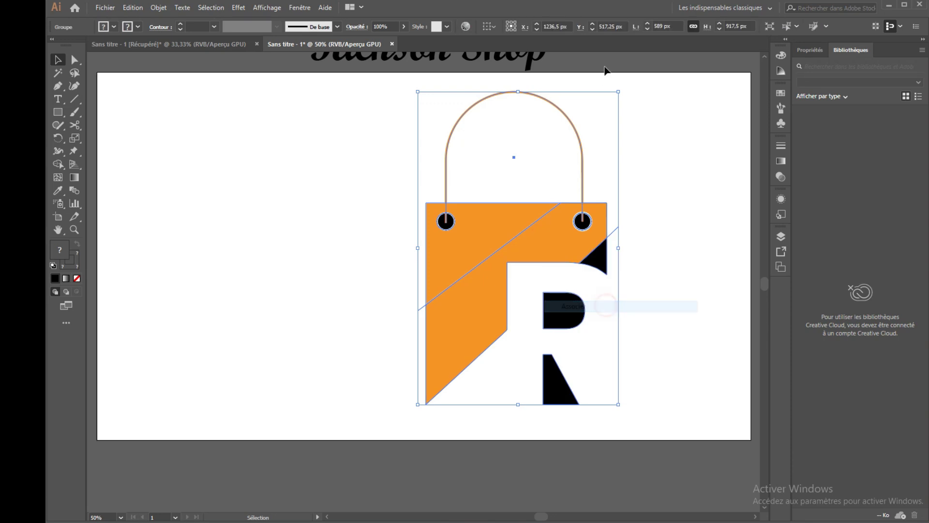
drag(620, 90, 568, 173)
click(615, 68)
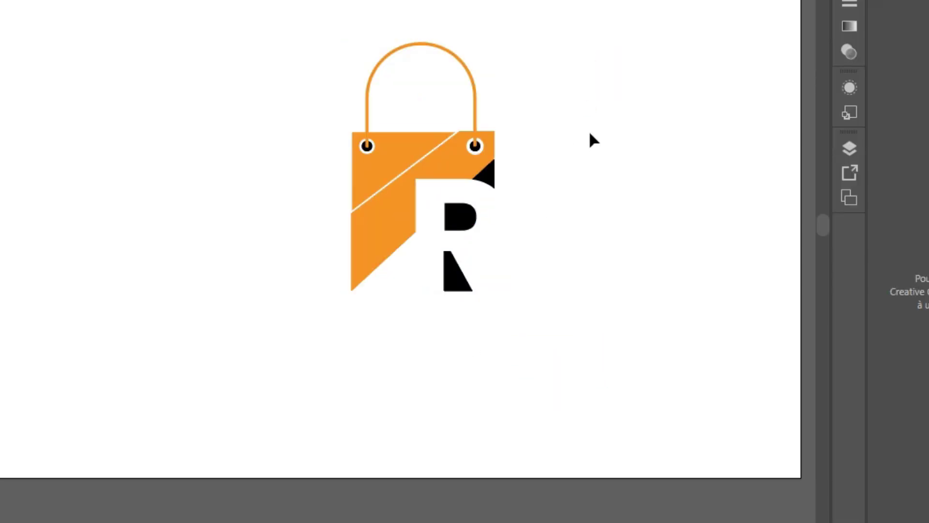
Move the Richson Shop text from above the artboard to just below the bag and centre it there
drag(283, 1, 459, 357)
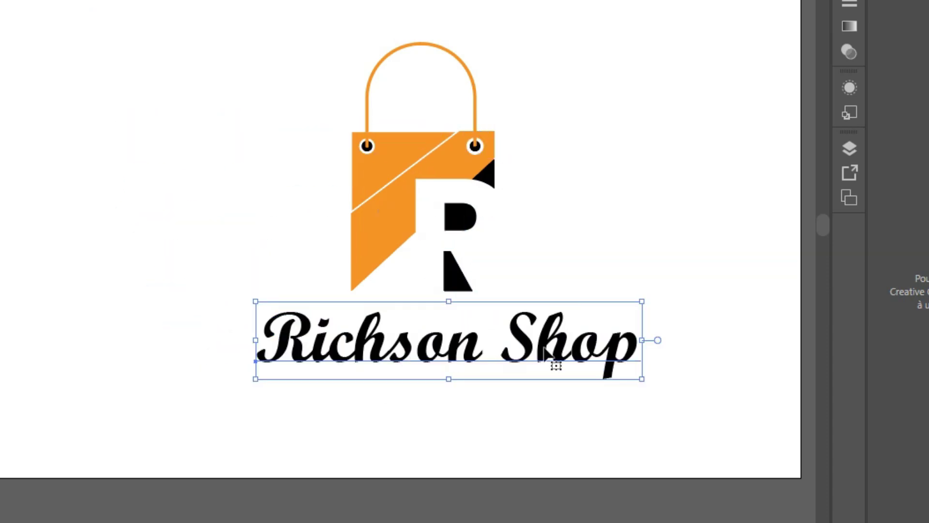
drag(545, 355, 513, 356)
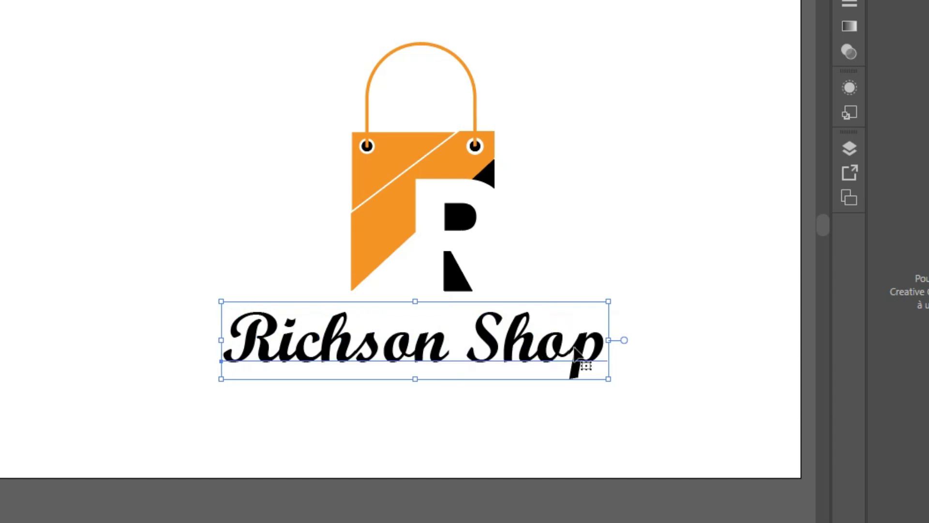
Move the bag and the Richson Shop text together up and left to the upper middle of the artboard
click(726, 116)
drag(390, 425, 693, 156)
drag(506, 288, 398, 216)
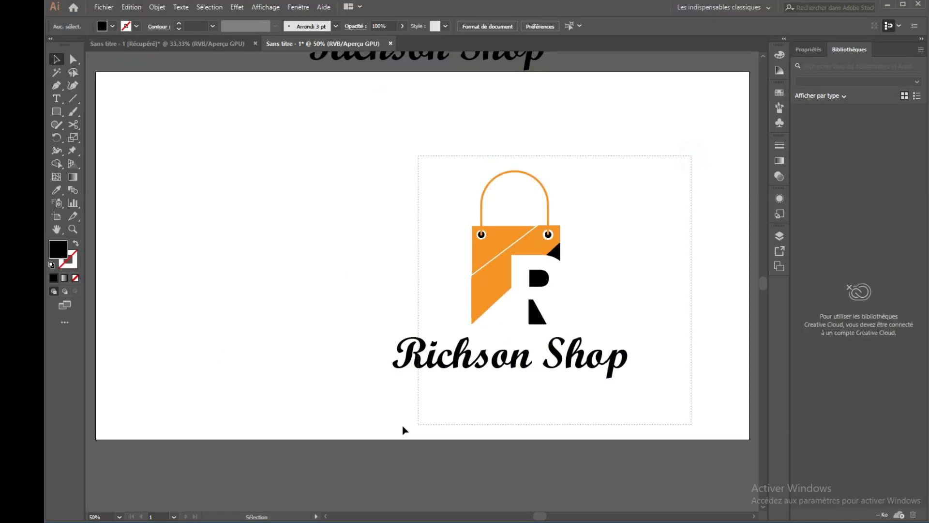
right_click(397, 216)
click(613, 280)
Add a Lorem ipsum placeholder text, enlarge it and centre it just below the Richson Shop name
click(61, 102)
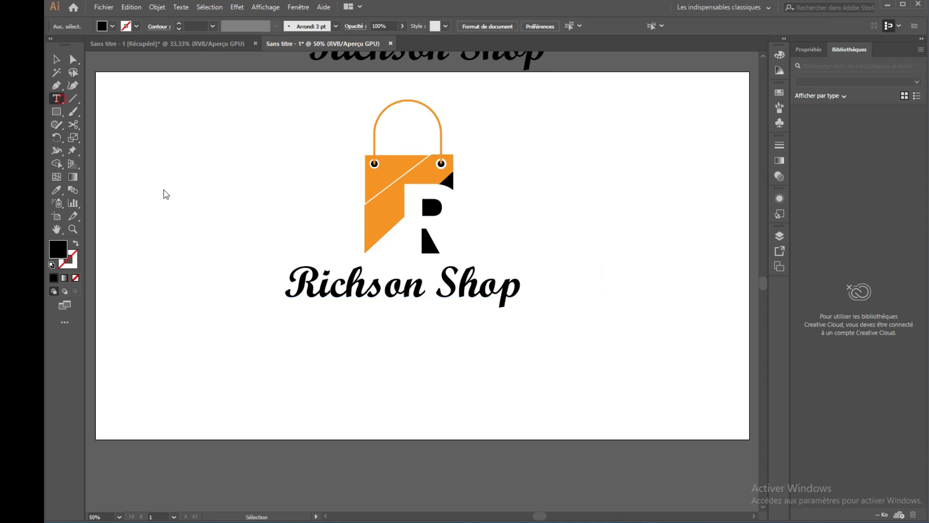
click(376, 334)
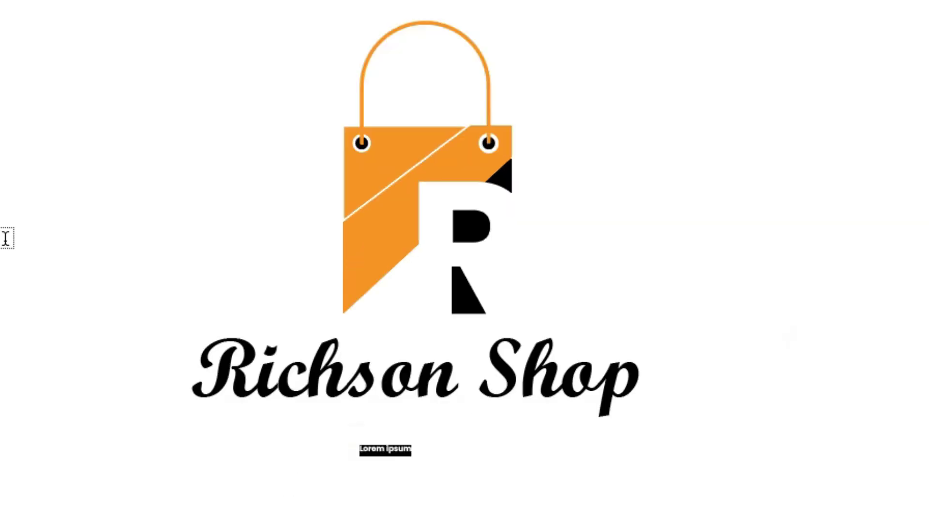
key(Escape)
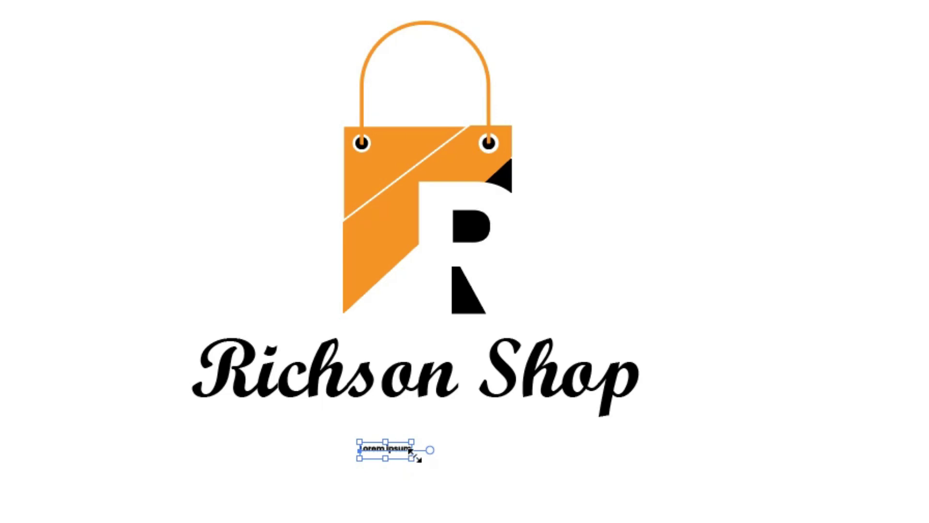
drag(412, 458, 516, 479)
drag(496, 442, 517, 429)
click(662, 471)
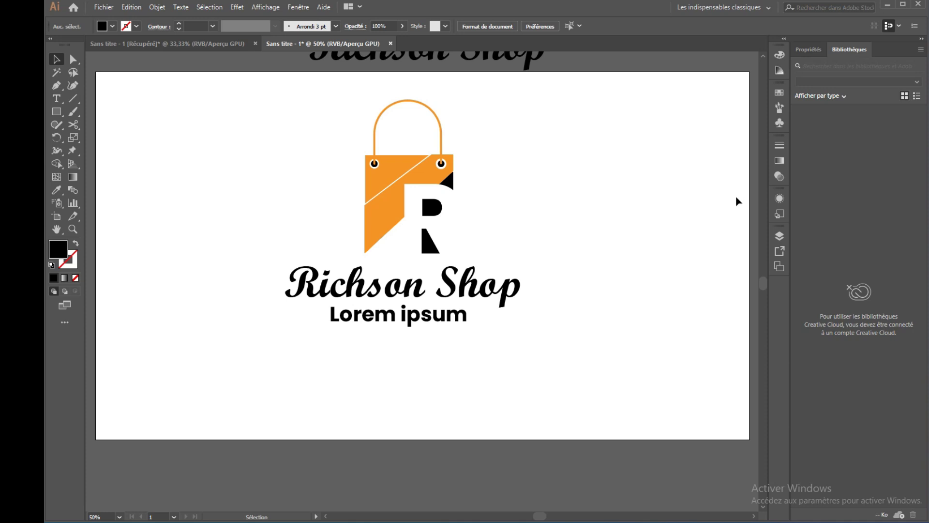
Ungroup the shopping bag so its pieces can be selected separately
click(367, 172)
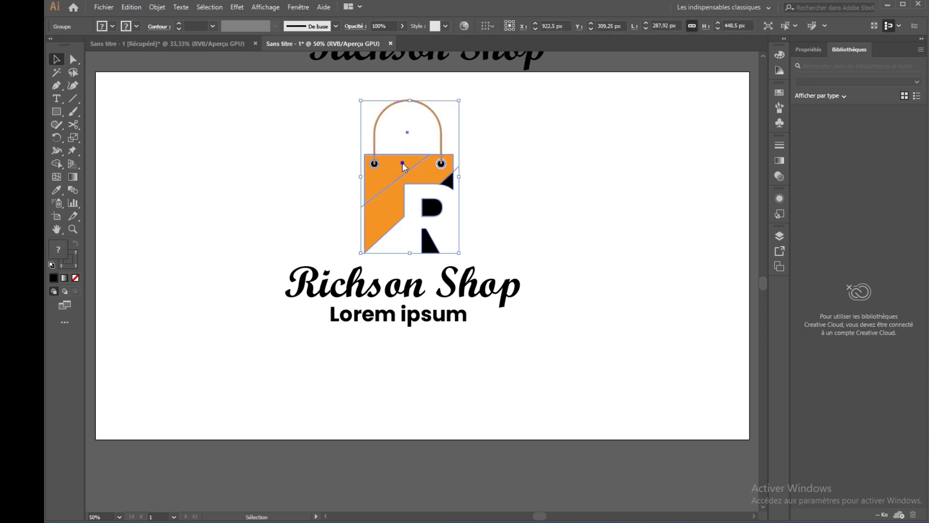
right_click(401, 162)
click(456, 253)
click(626, 197)
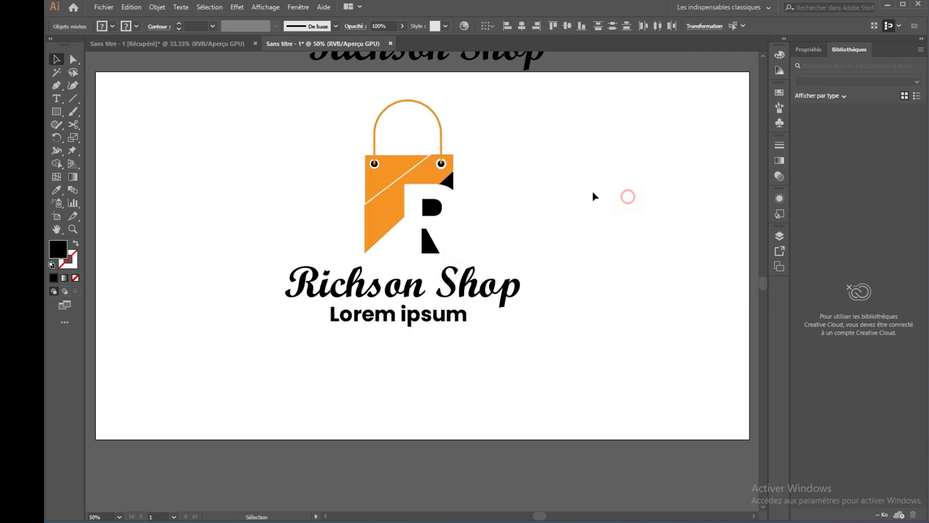
Fill the bag's upper-left triangular piece with the dark reddish-brown gradient from the Bois gradient library
click(408, 159)
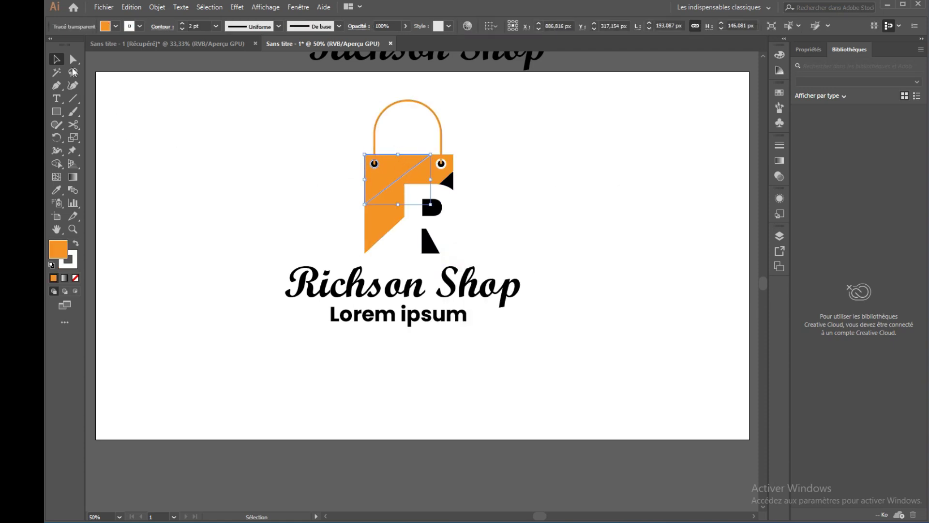
click(116, 26)
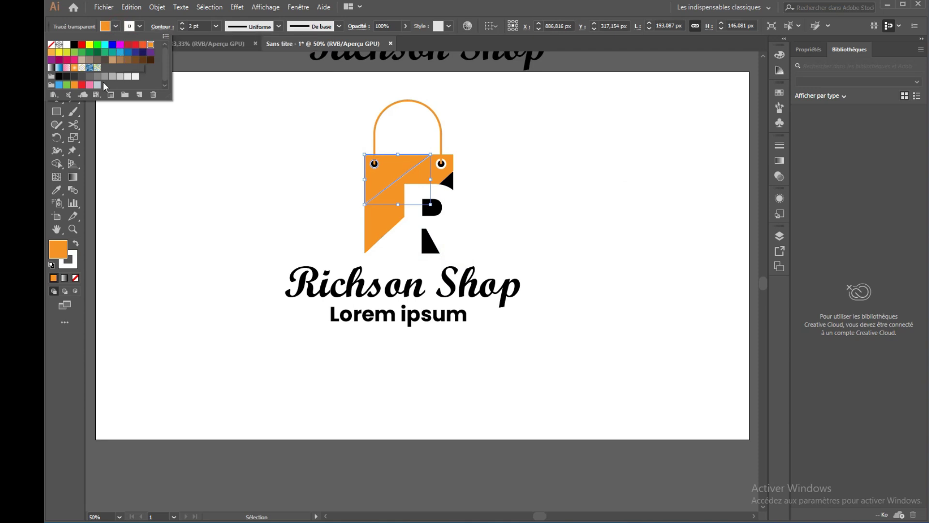
click(55, 95)
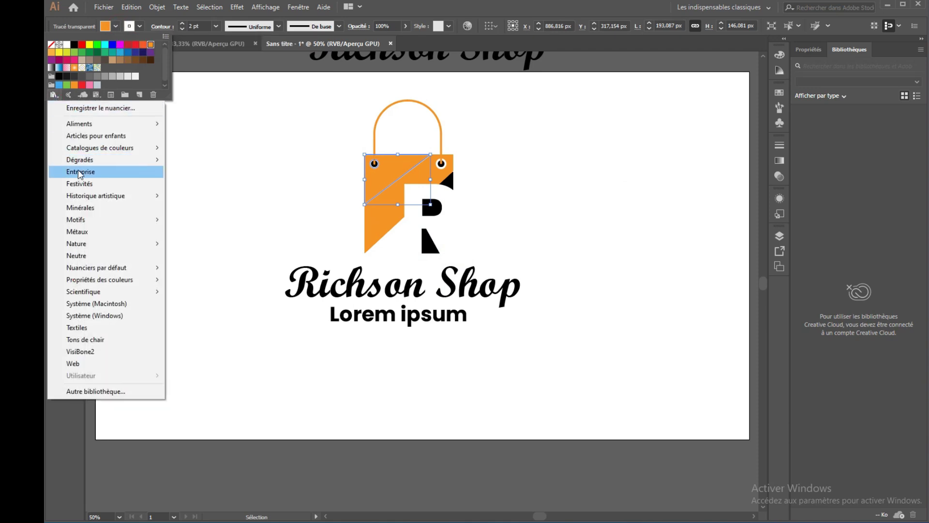
mouse_move(132, 167)
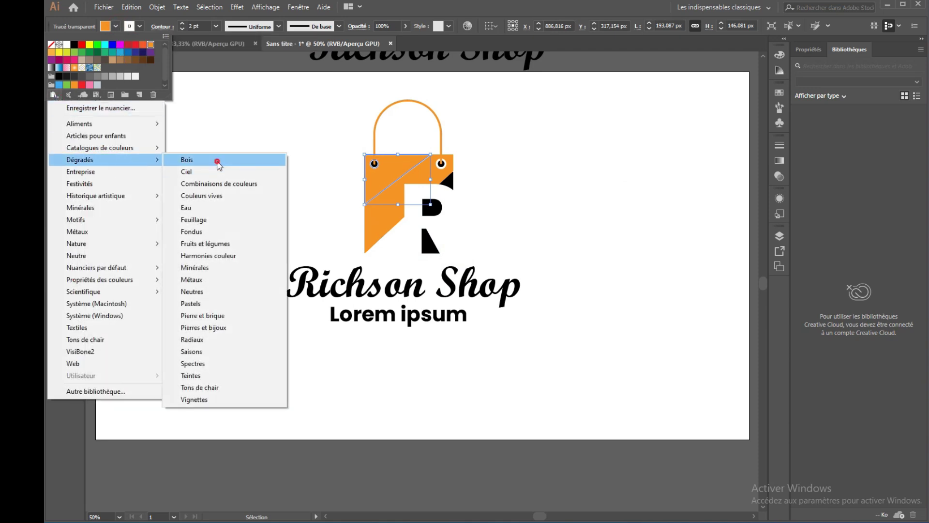
click(216, 159)
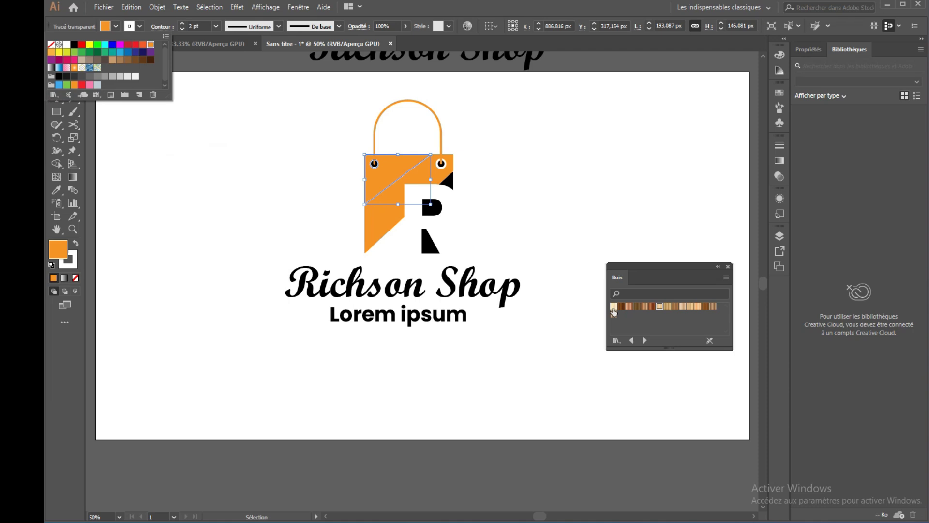
click(655, 310)
click(654, 309)
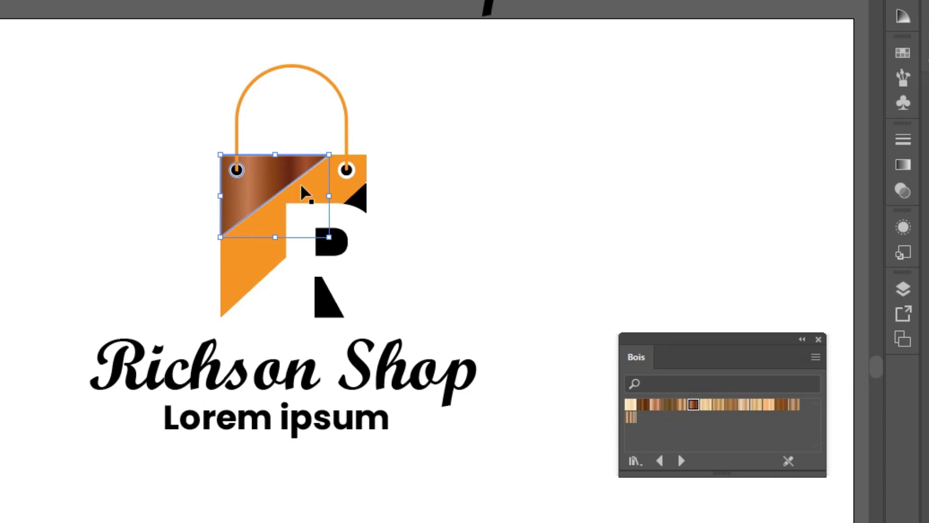
click(515, 165)
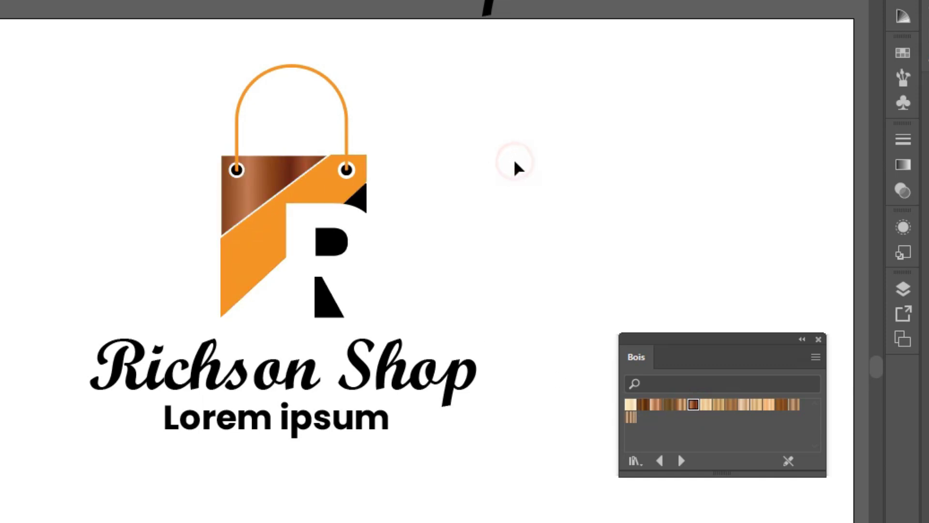
Fill the remaining orange piece of the bag with the Pin wood gradient
click(364, 167)
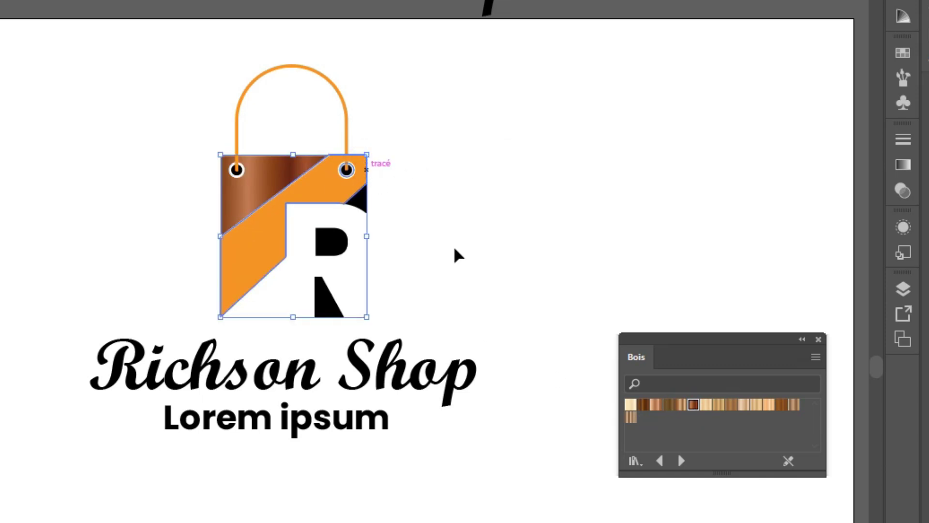
click(743, 406)
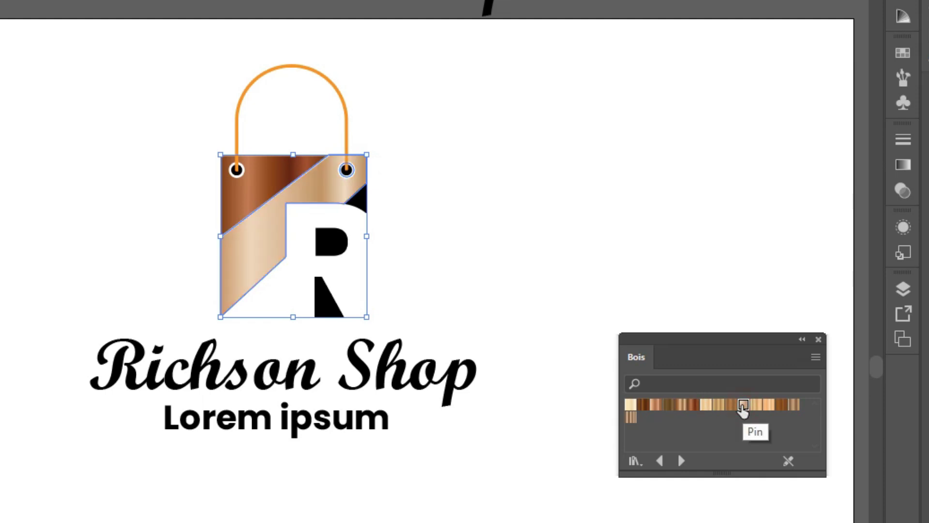
click(452, 183)
Fill the three black pieces, the right corner, the R's bowl and the piece below it, with the Erable wood gradient
click(364, 198)
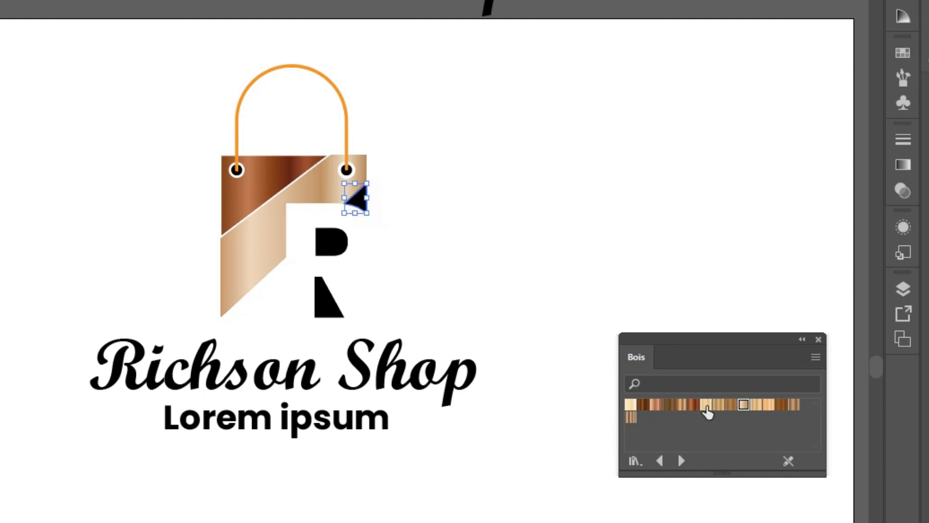
click(705, 406)
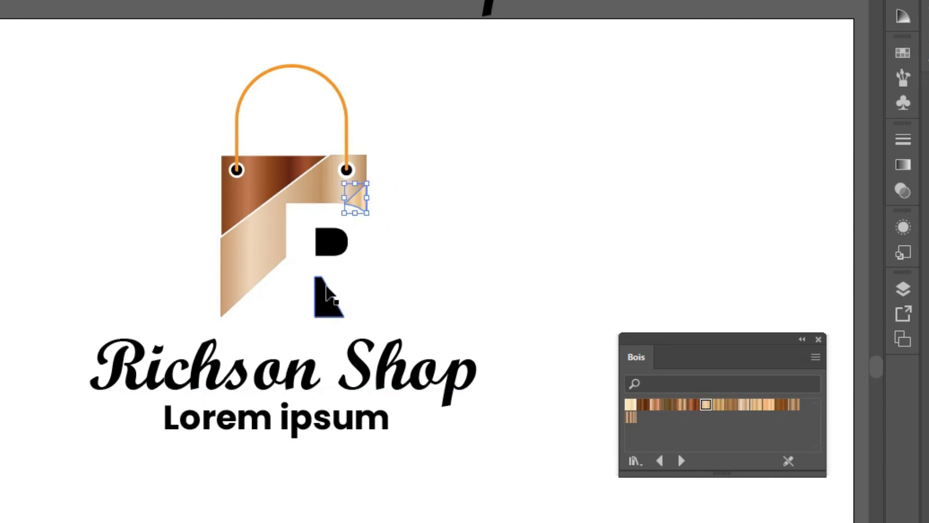
click(324, 248)
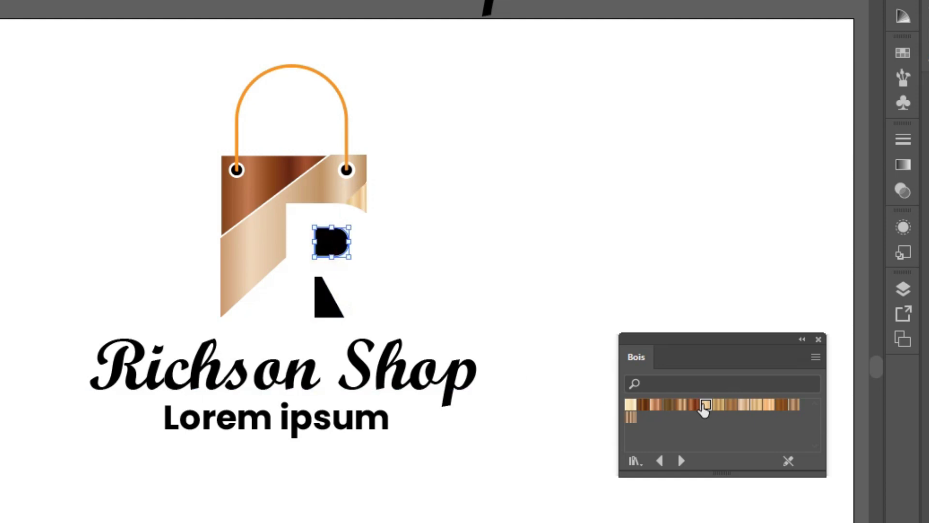
click(704, 405)
click(328, 310)
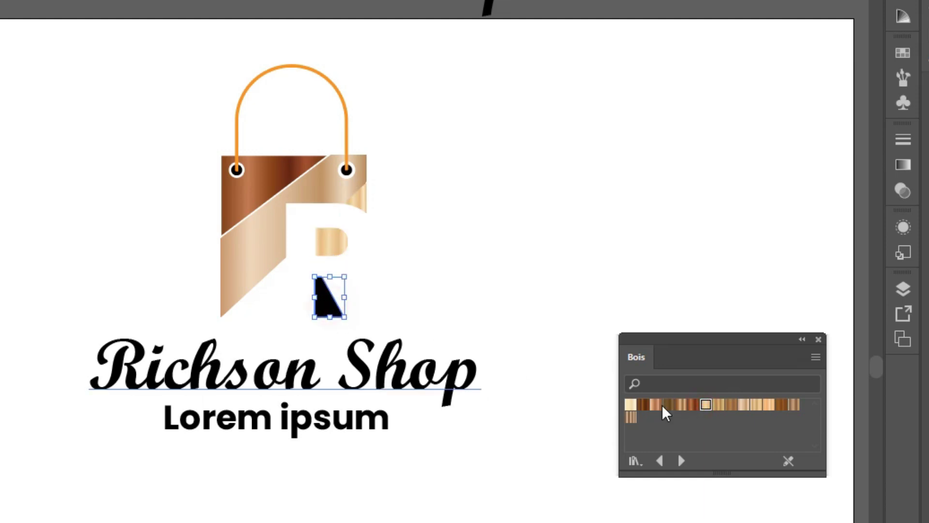
click(706, 405)
click(499, 266)
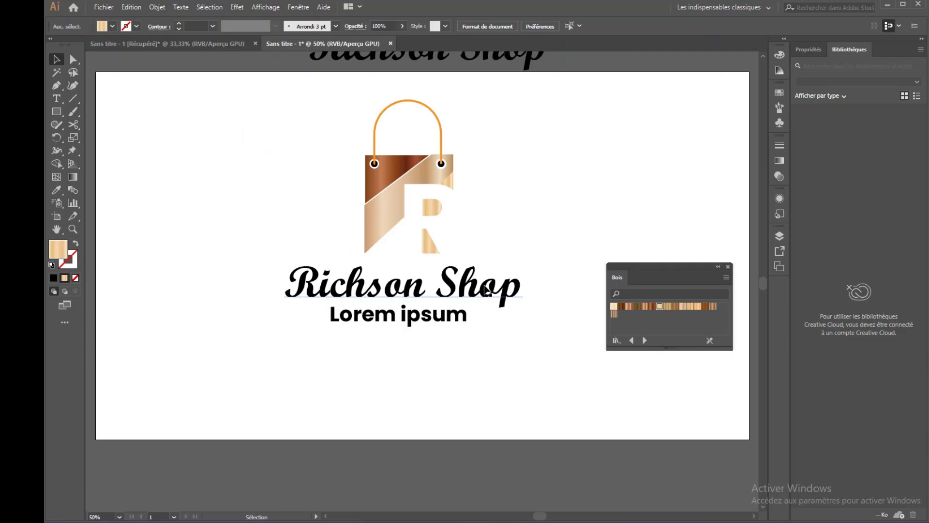
Add a new appearance fill to the Richson Shop text and set it to the dark reddish-brown wood gradient
click(421, 380)
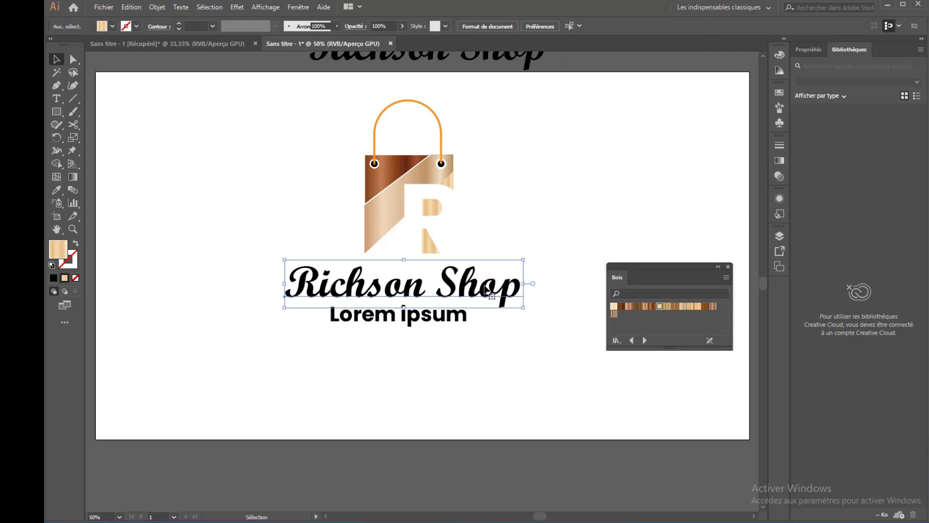
click(780, 200)
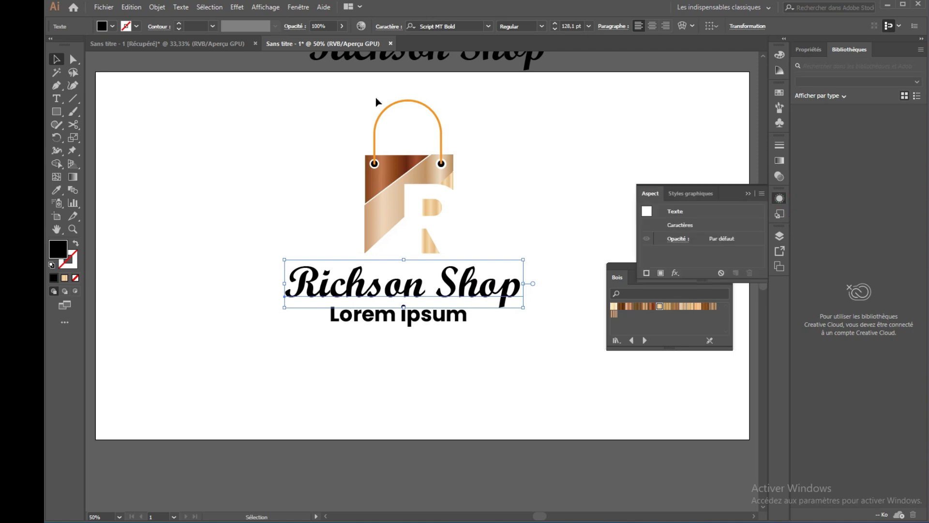
click(299, 8)
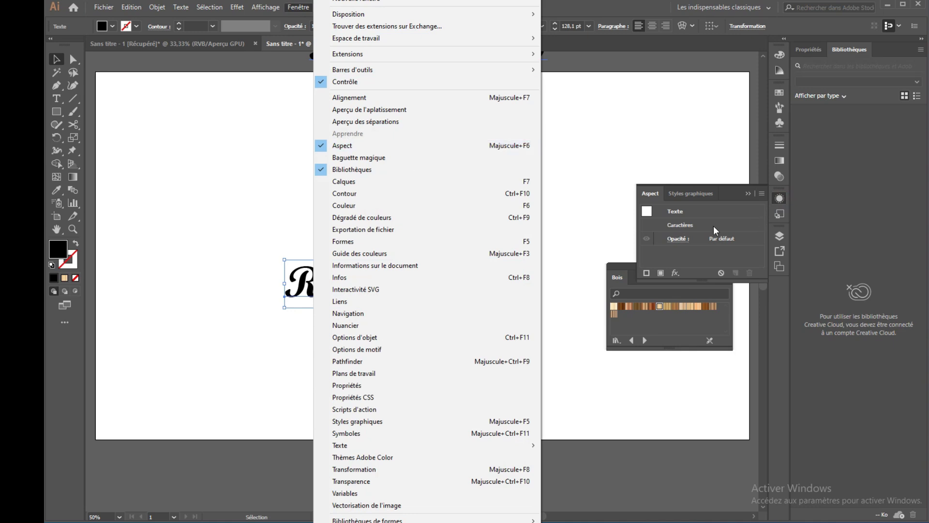
click(697, 254)
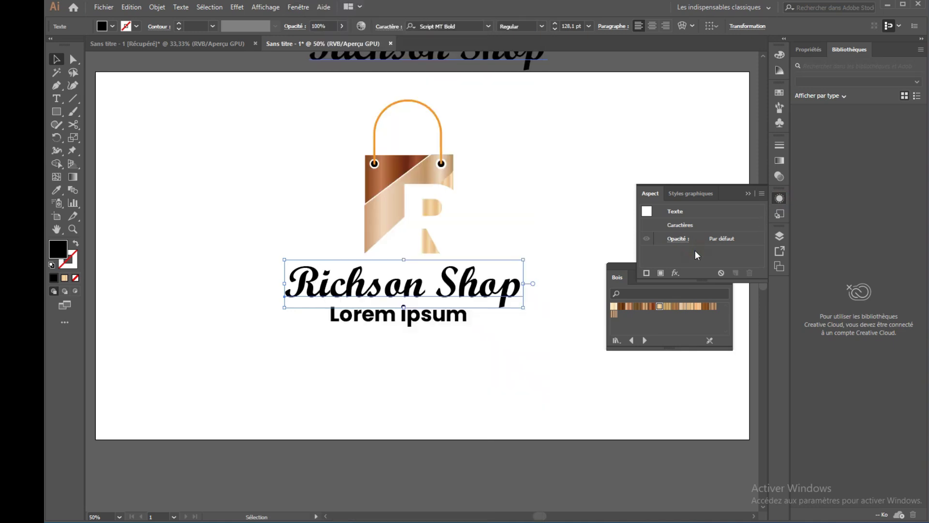
click(660, 273)
click(723, 252)
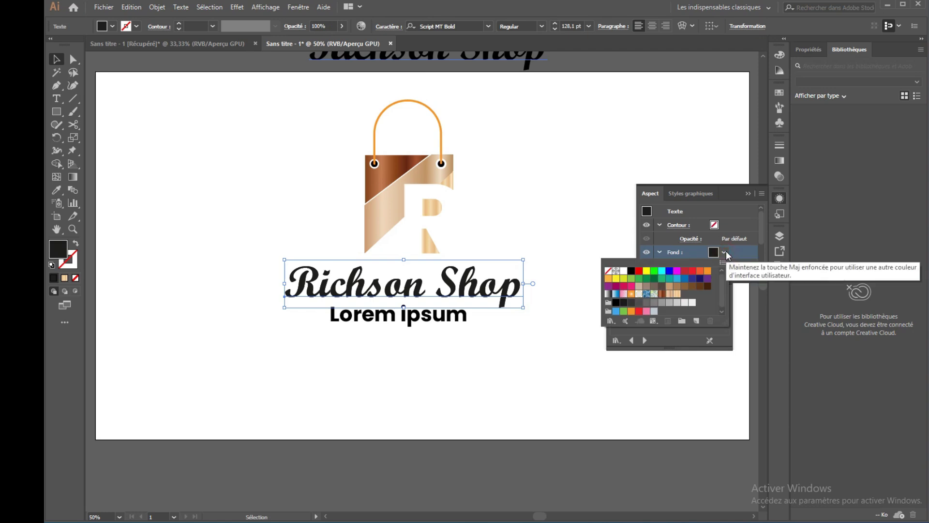
click(662, 294)
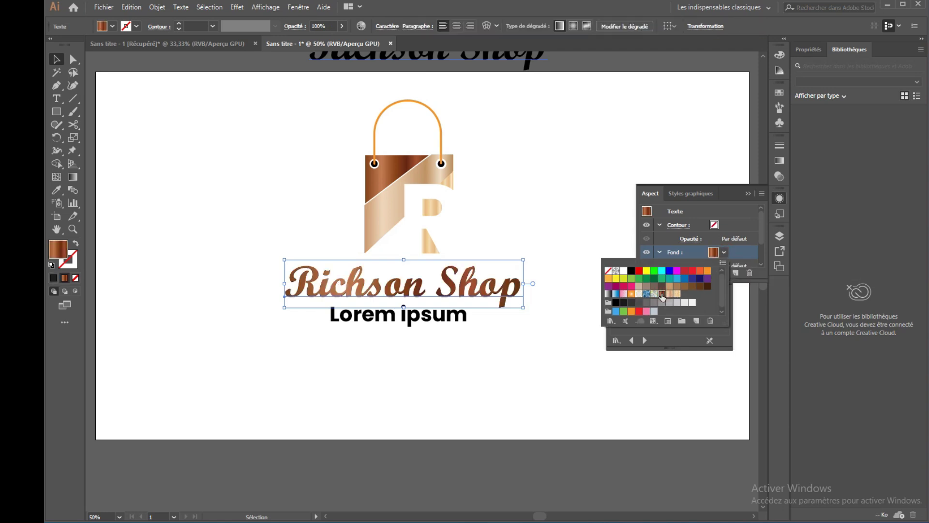
Add a new appearance fill to the Lorem ipsum text and show the colour choices for it
click(459, 317)
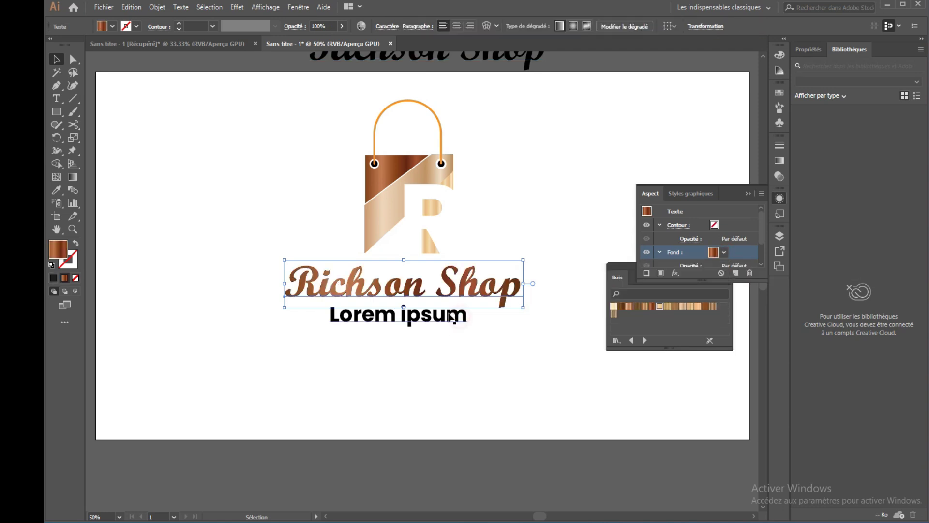
click(457, 317)
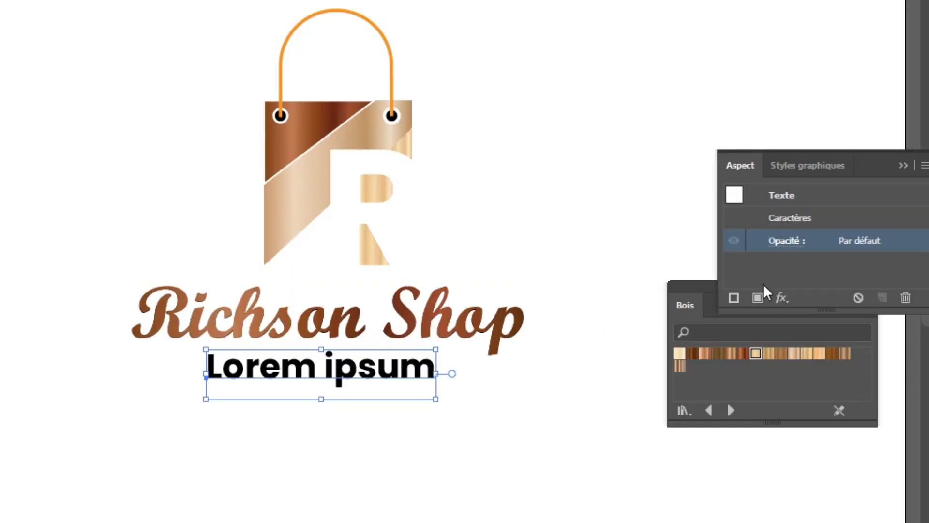
click(757, 298)
click(863, 264)
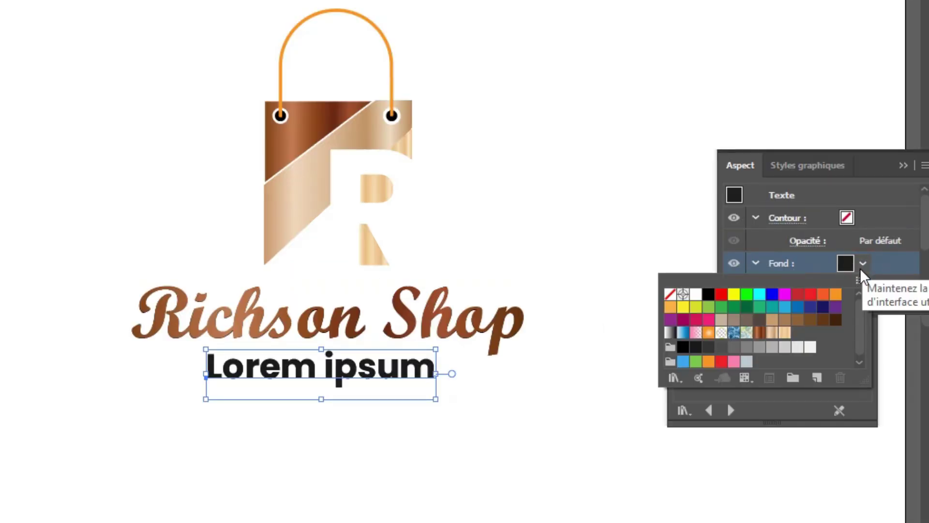
Try the Pin, dark reddish-brown and Erable wood gradients as the fill of the Lorem ipsum text
click(771, 333)
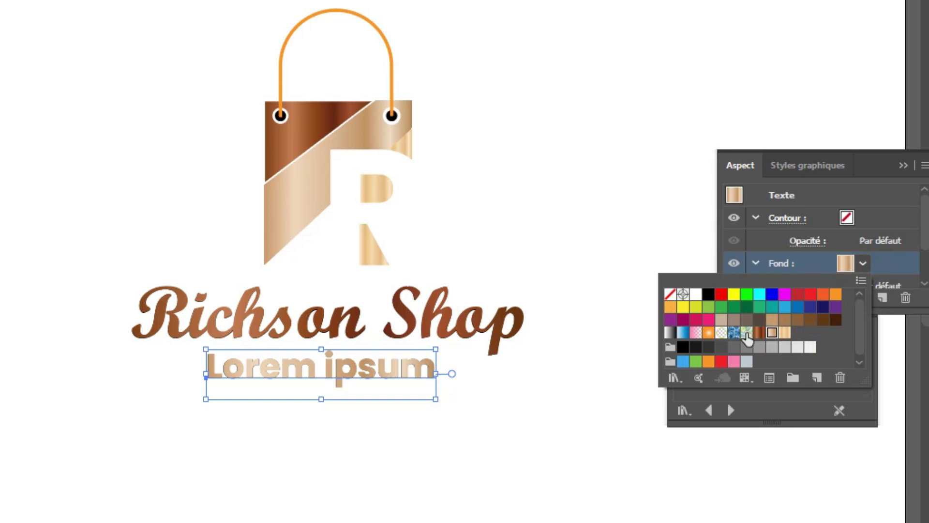
click(759, 332)
click(785, 334)
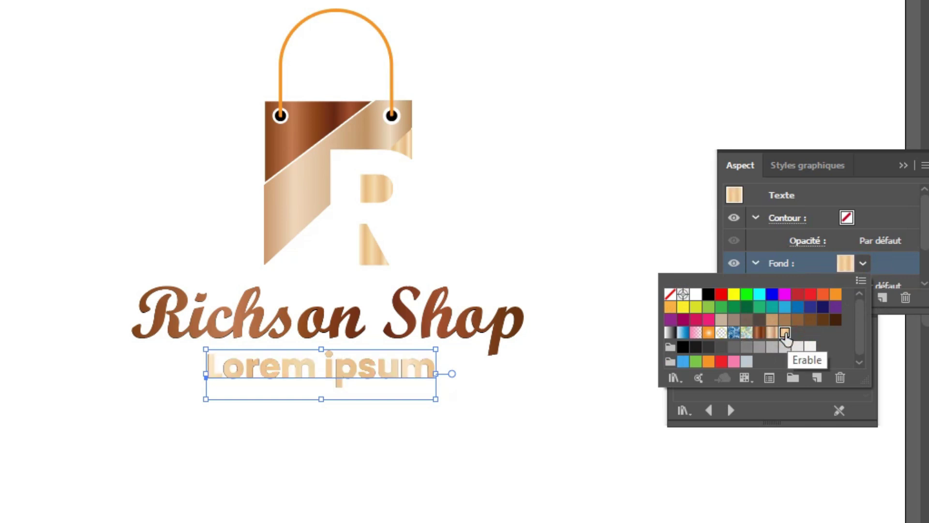
Set the Lorem ipsum text's fill to a solid dark brown, close the appearance and Bois panels, and deselect everything
click(836, 319)
click(823, 319)
click(903, 166)
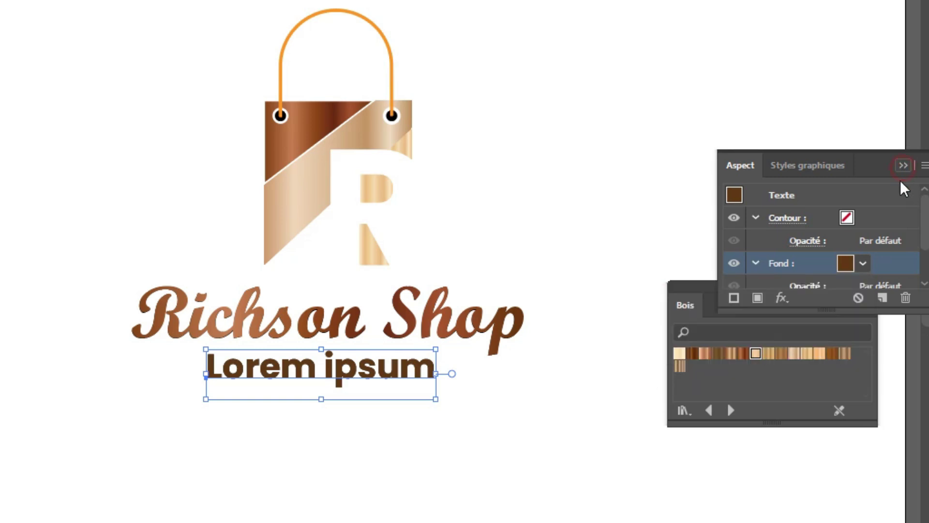
click(903, 165)
click(869, 287)
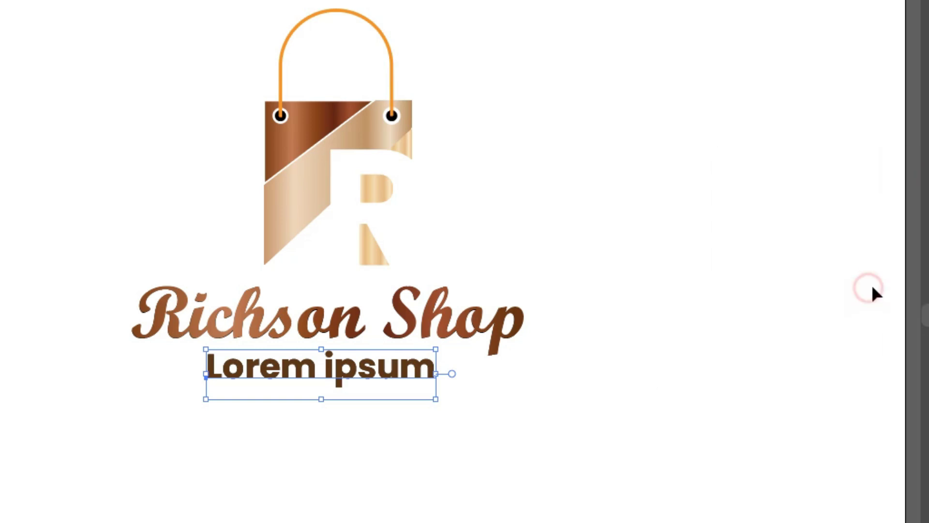
click(604, 261)
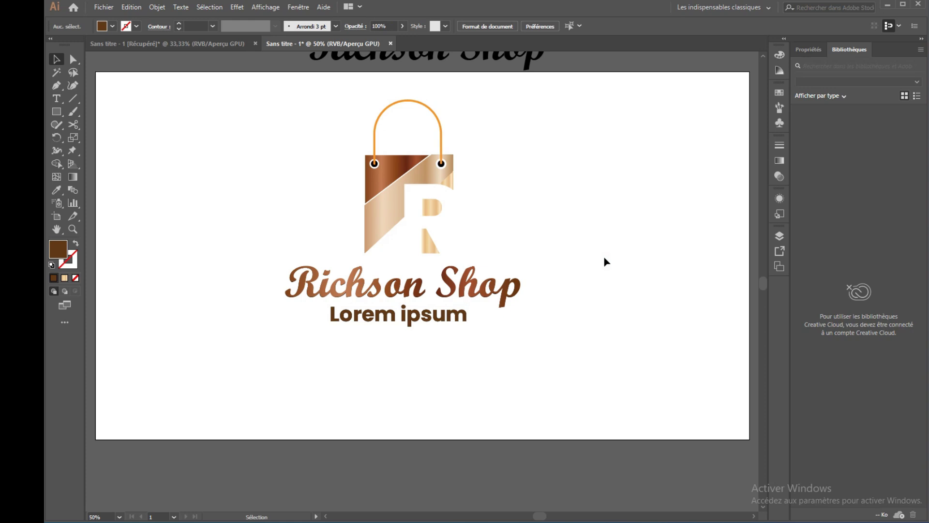
key(alt+Tab)
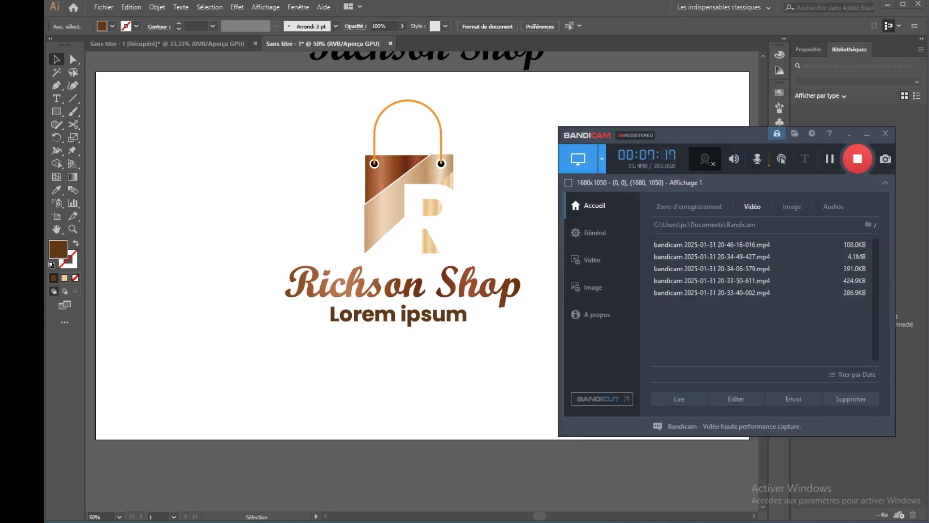
click(857, 158)
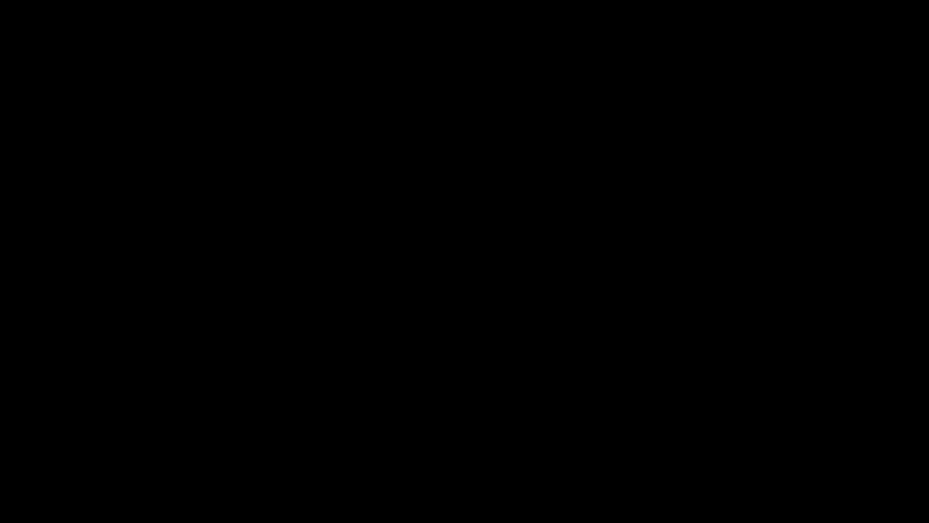